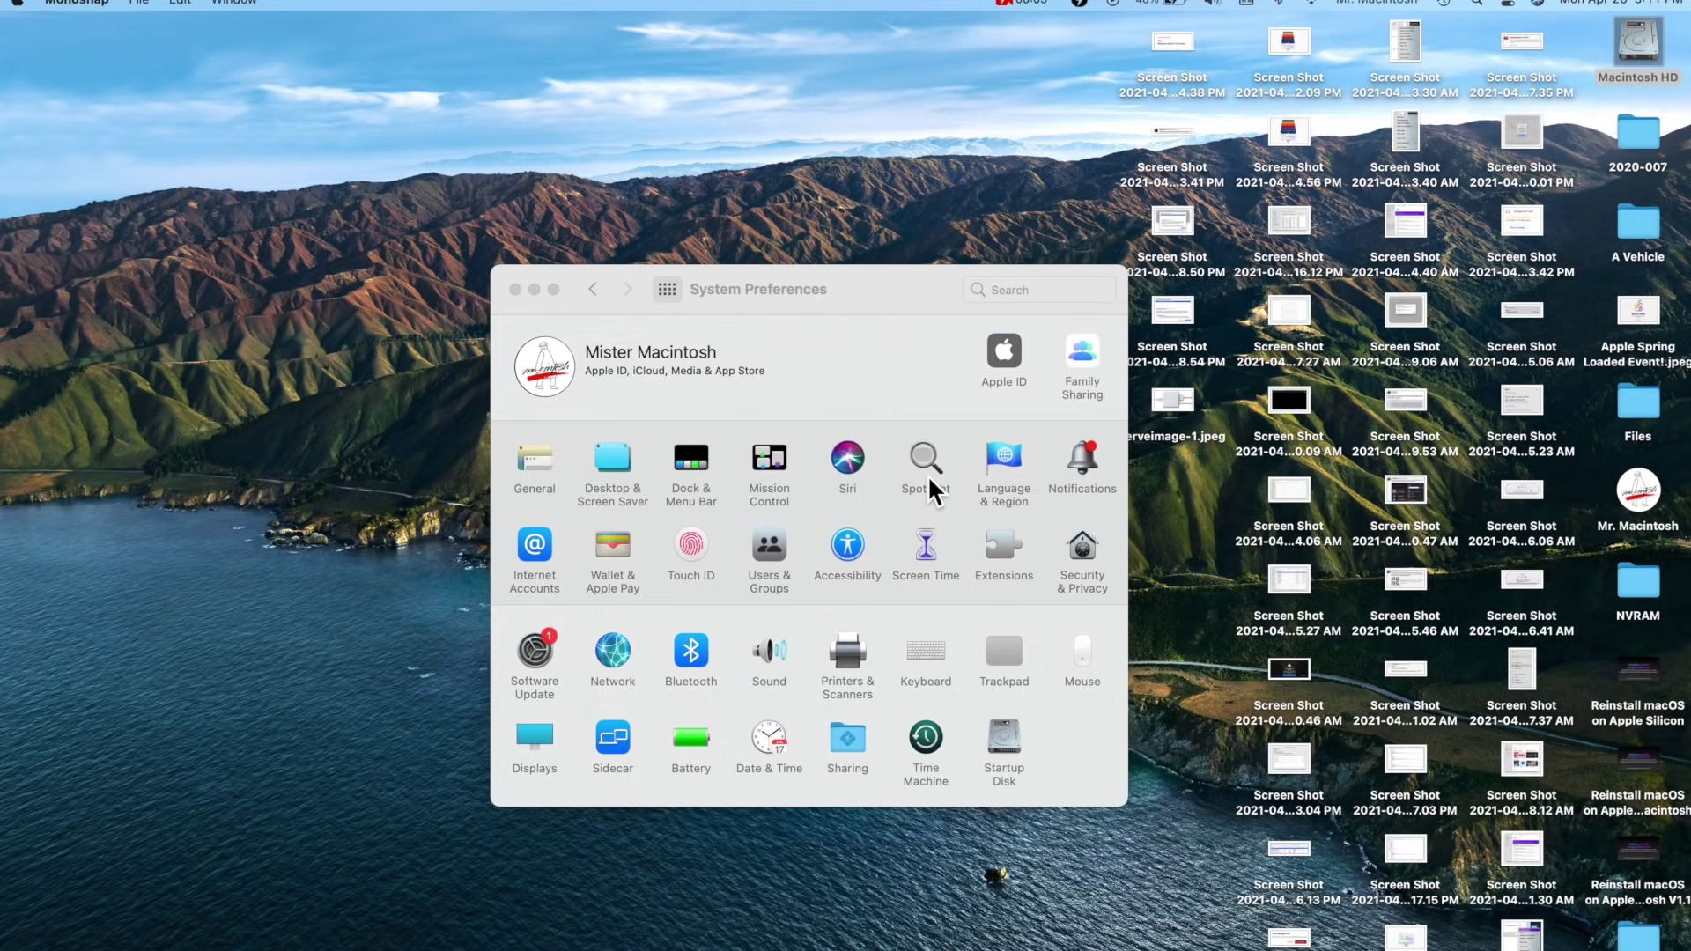
- Open Software Update, read the macOS Big Sur 11.3 release notes, and close them
click(544, 649)
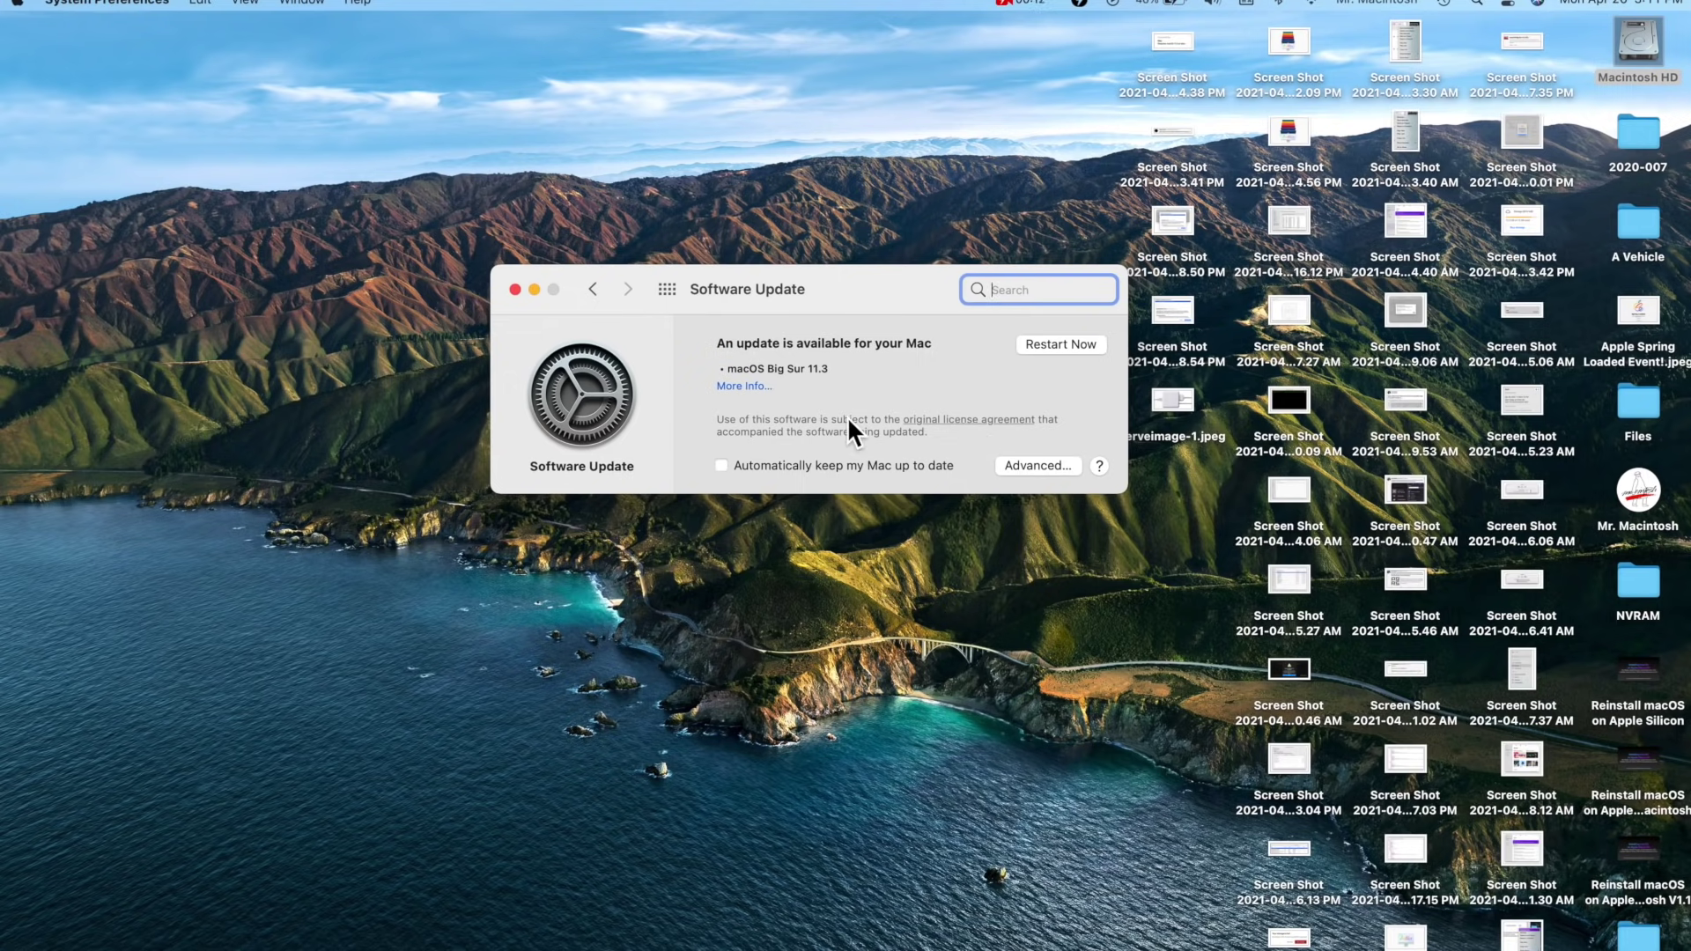
click(755, 387)
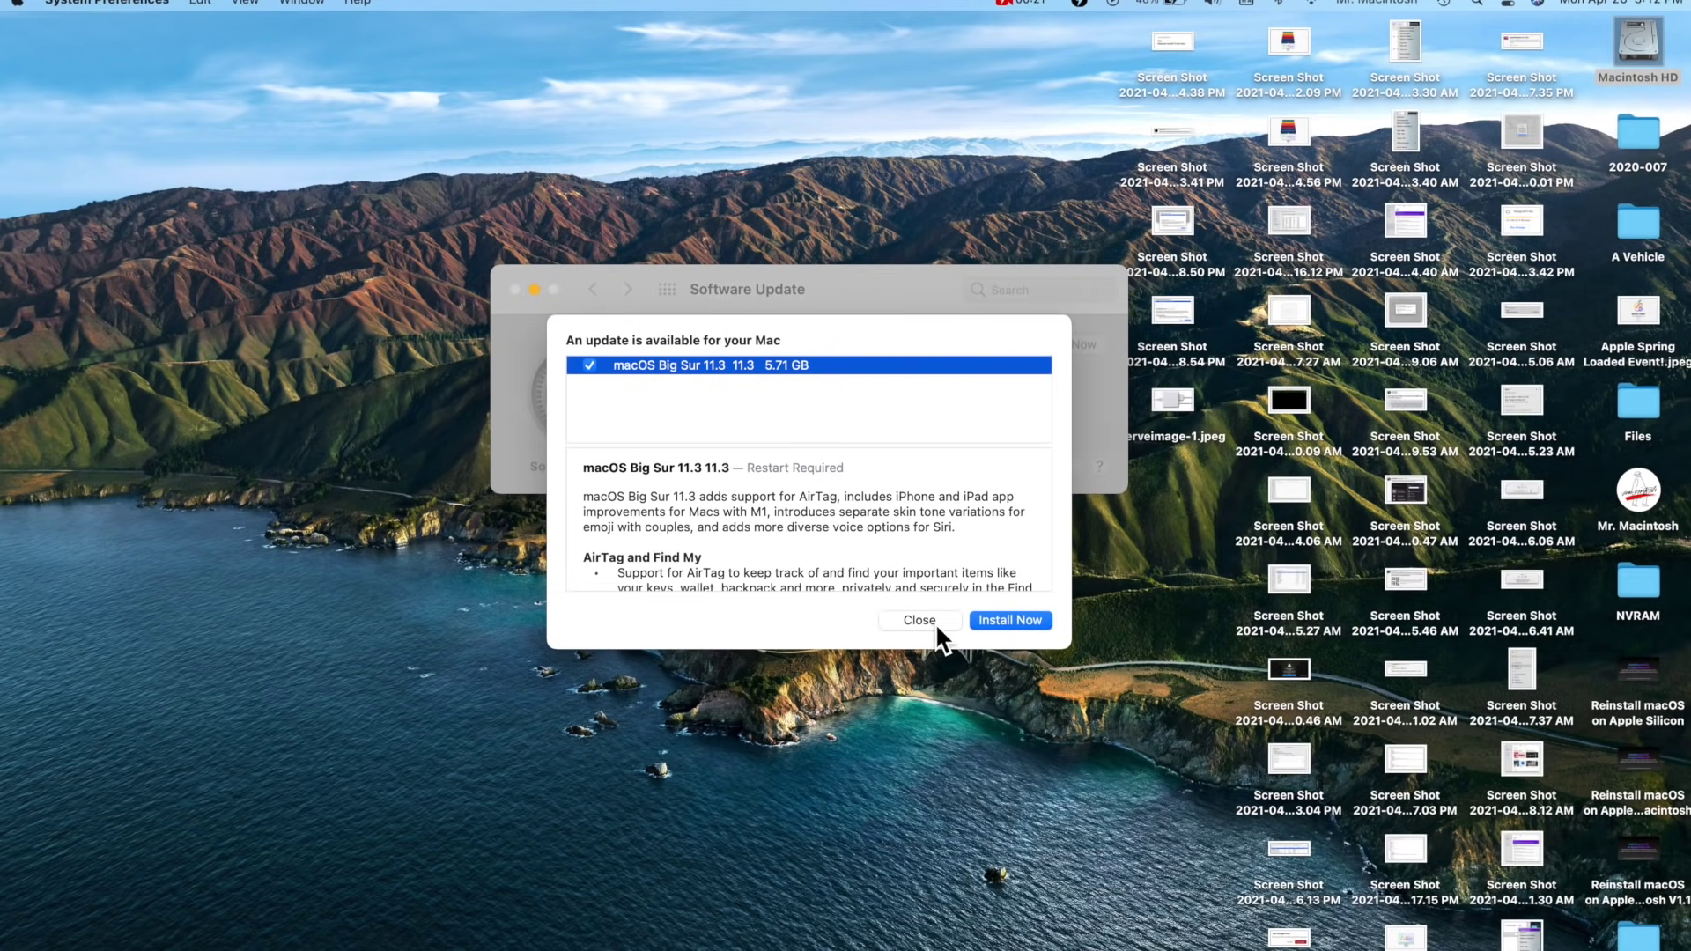
click(932, 621)
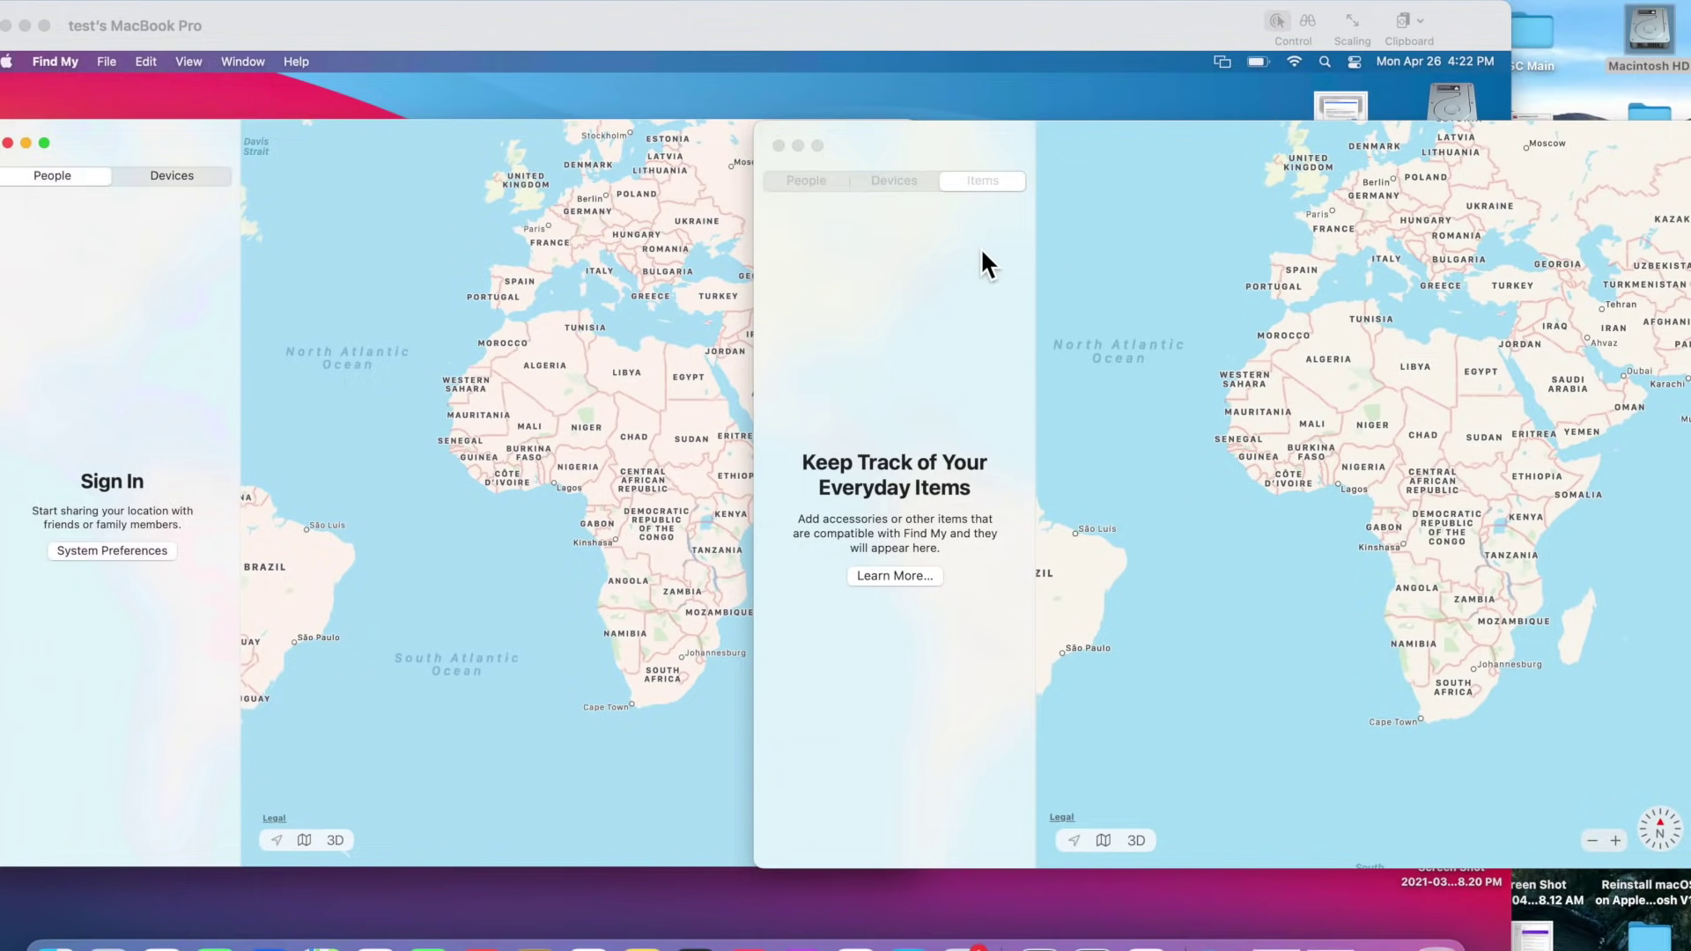
- Bring the newer Find My window forward to show its Items tab
click(974, 188)
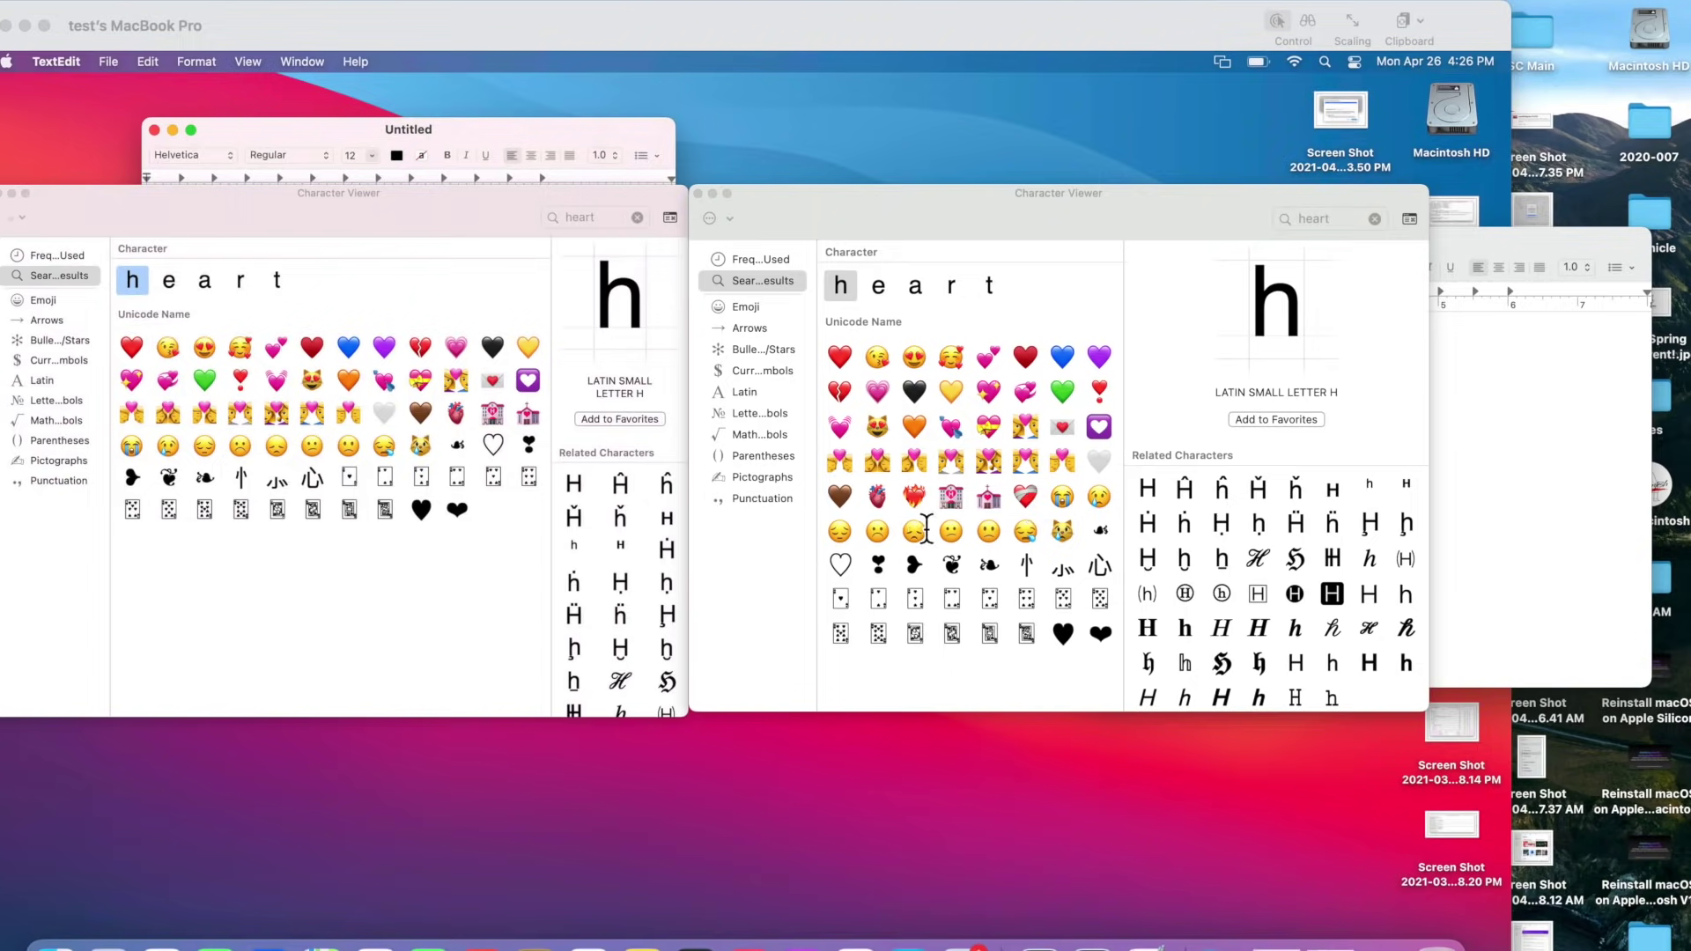
- Search Character Viewer for 'couples' and then 'beard', previewing each emoji's skin-tone variations
click(1346, 223)
text(couples)
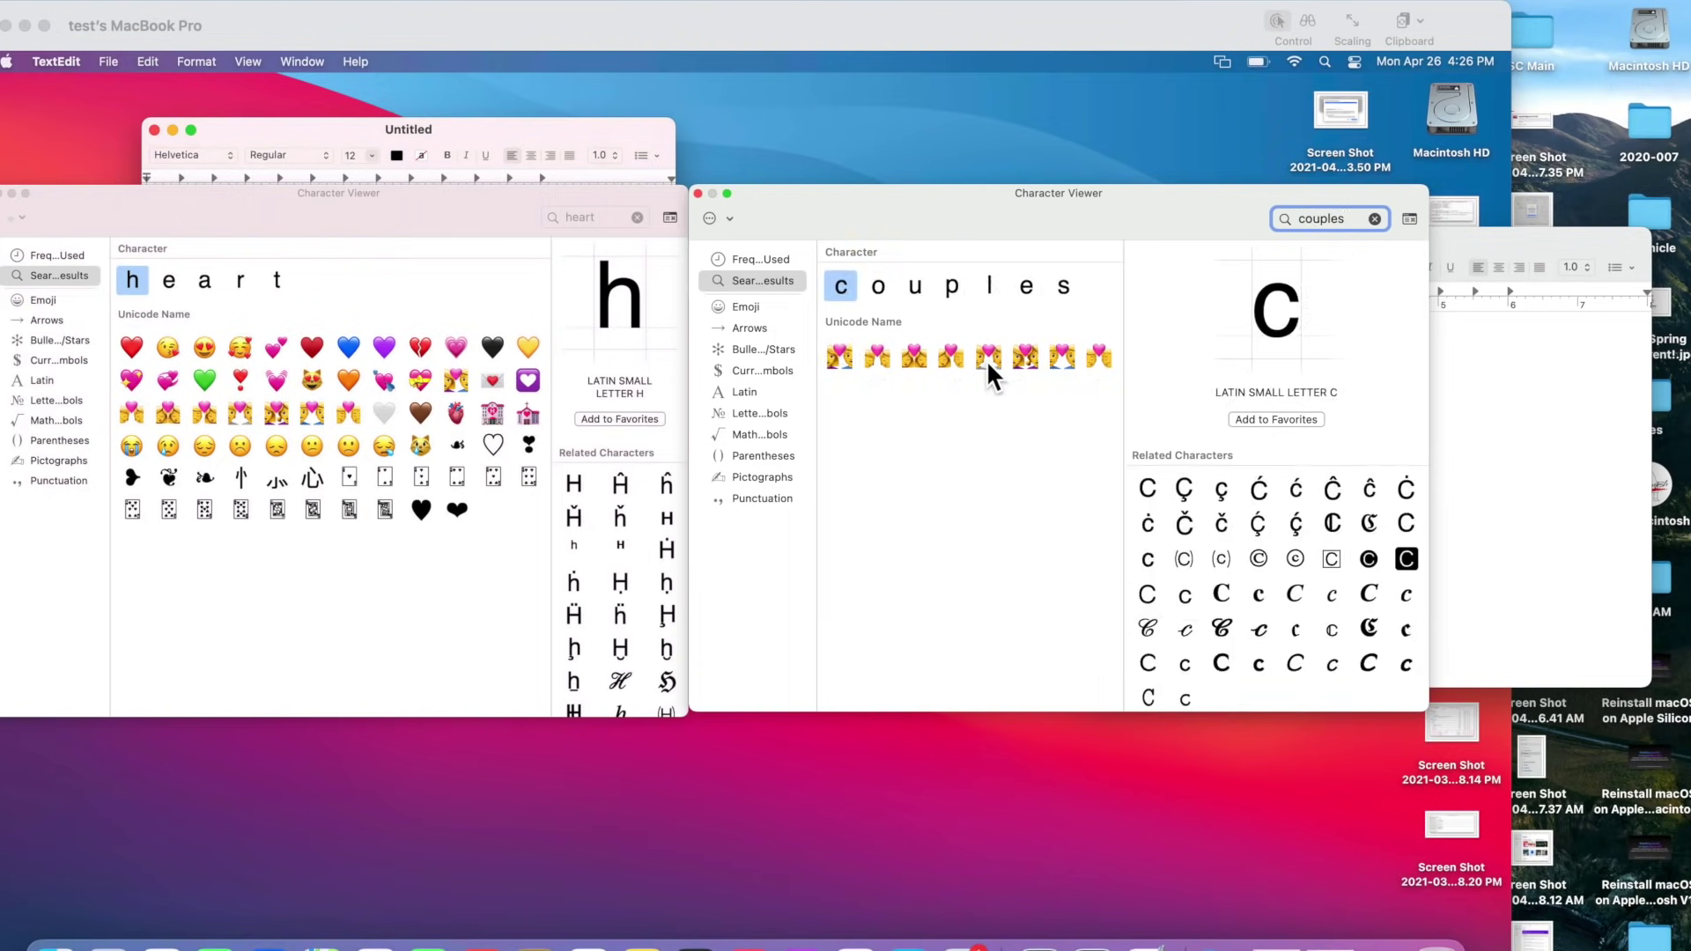
click(987, 360)
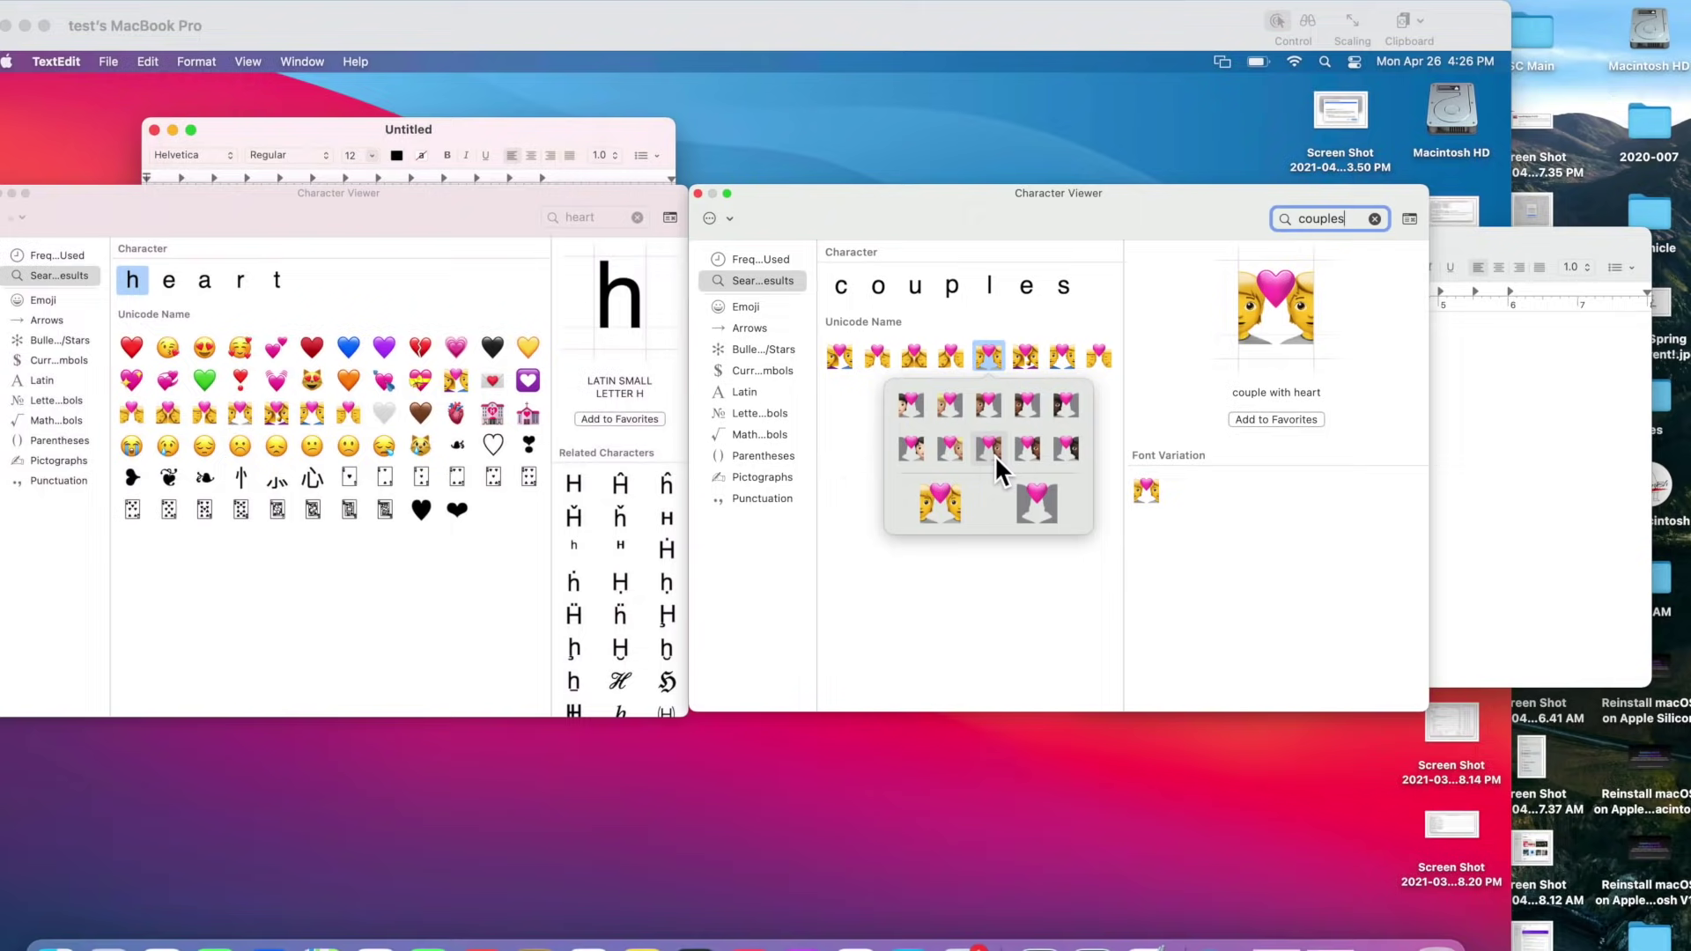
click(1314, 218)
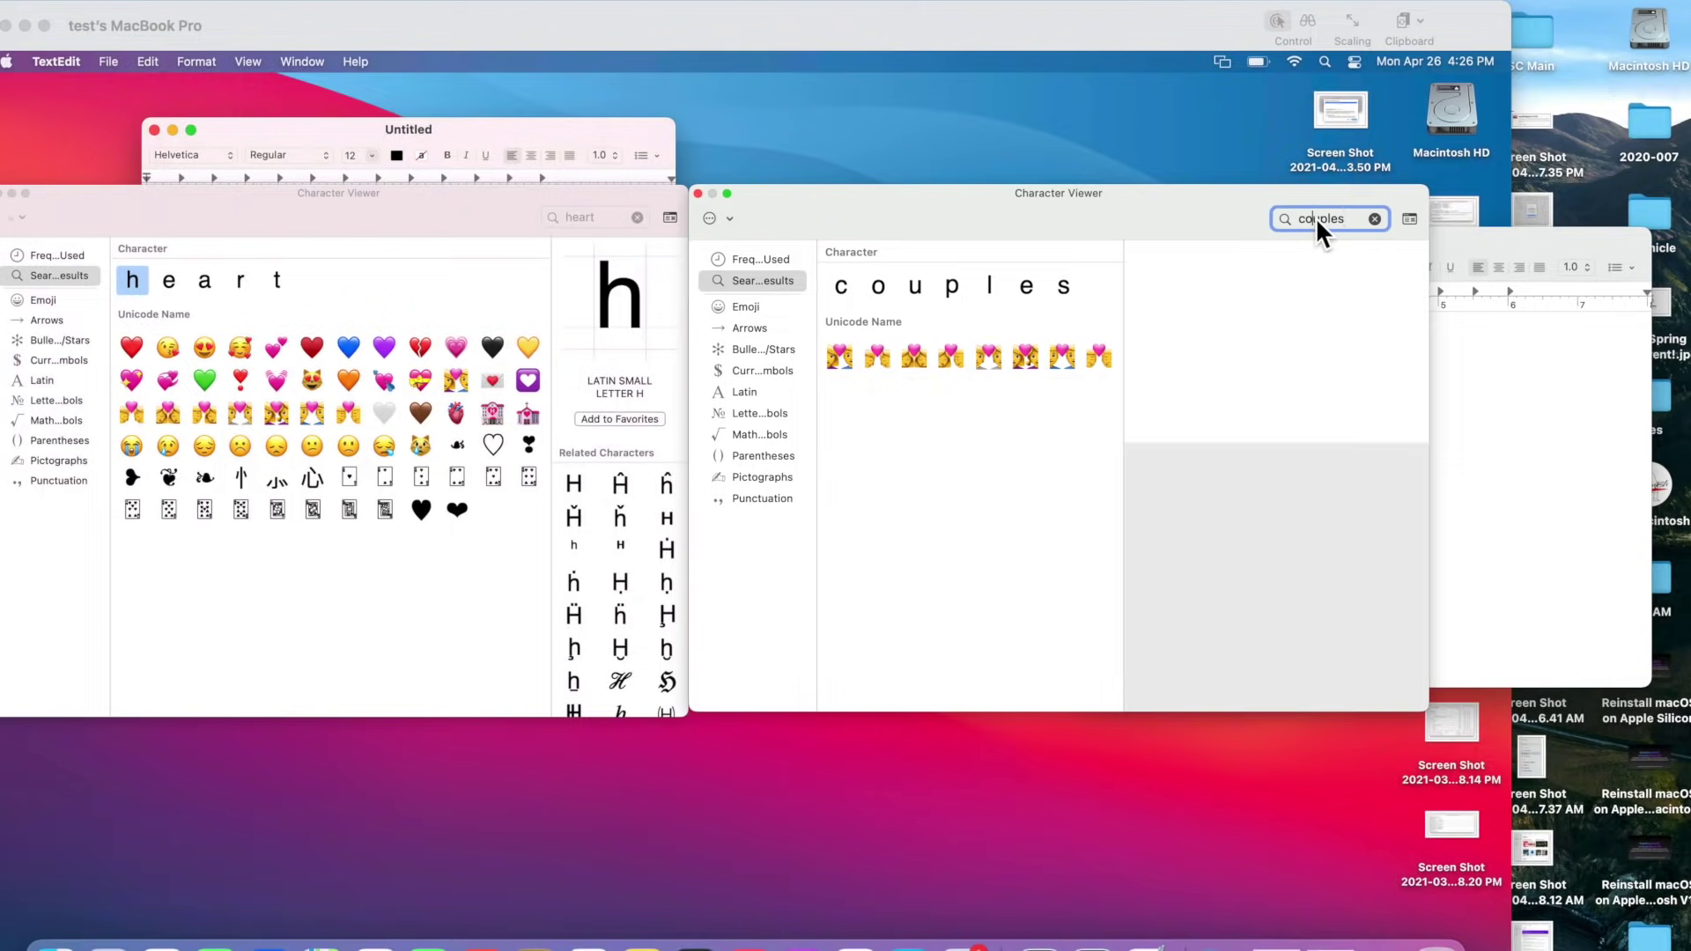
text(beard)
click(843, 352)
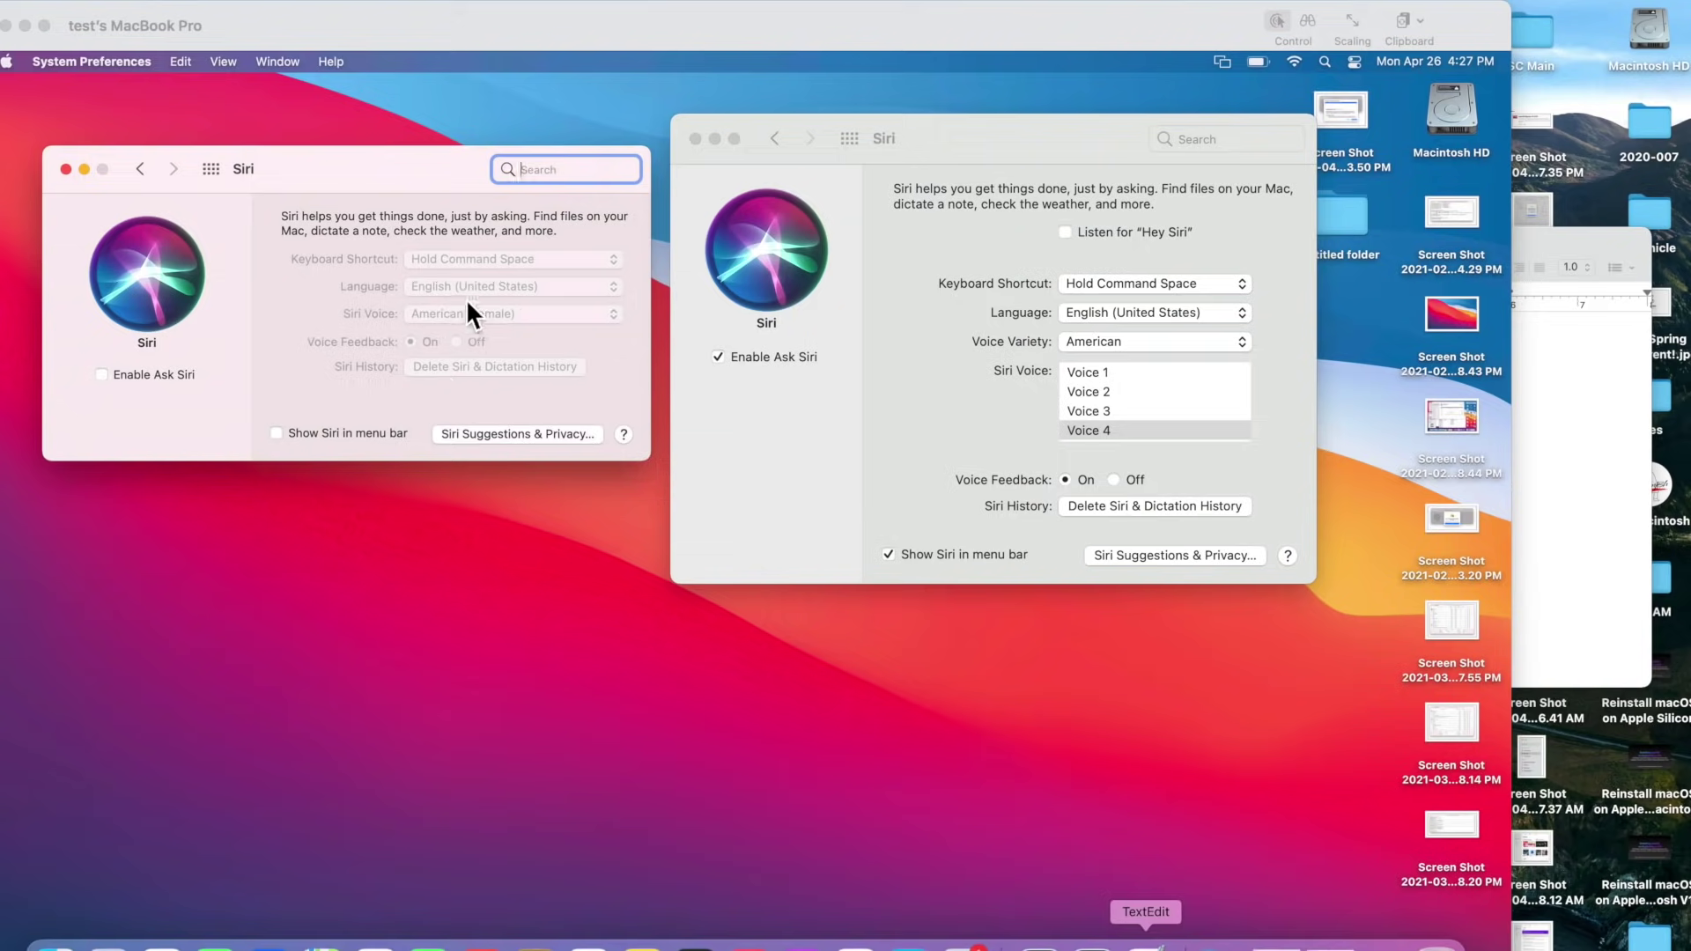
click(1112, 373)
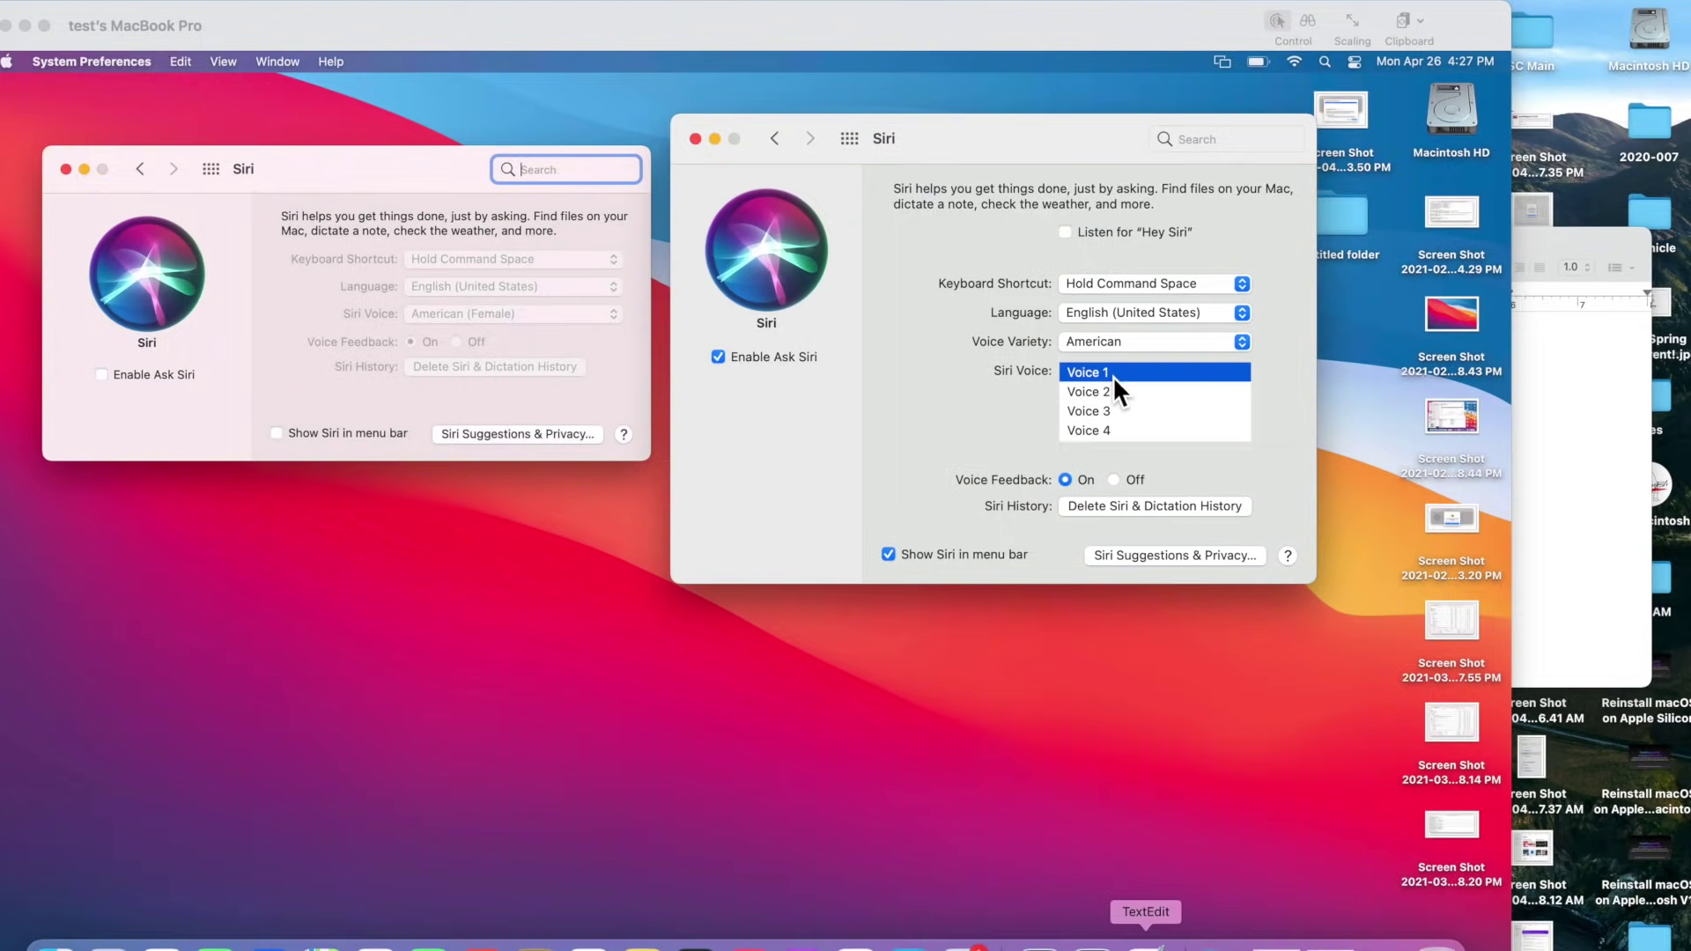
click(1114, 394)
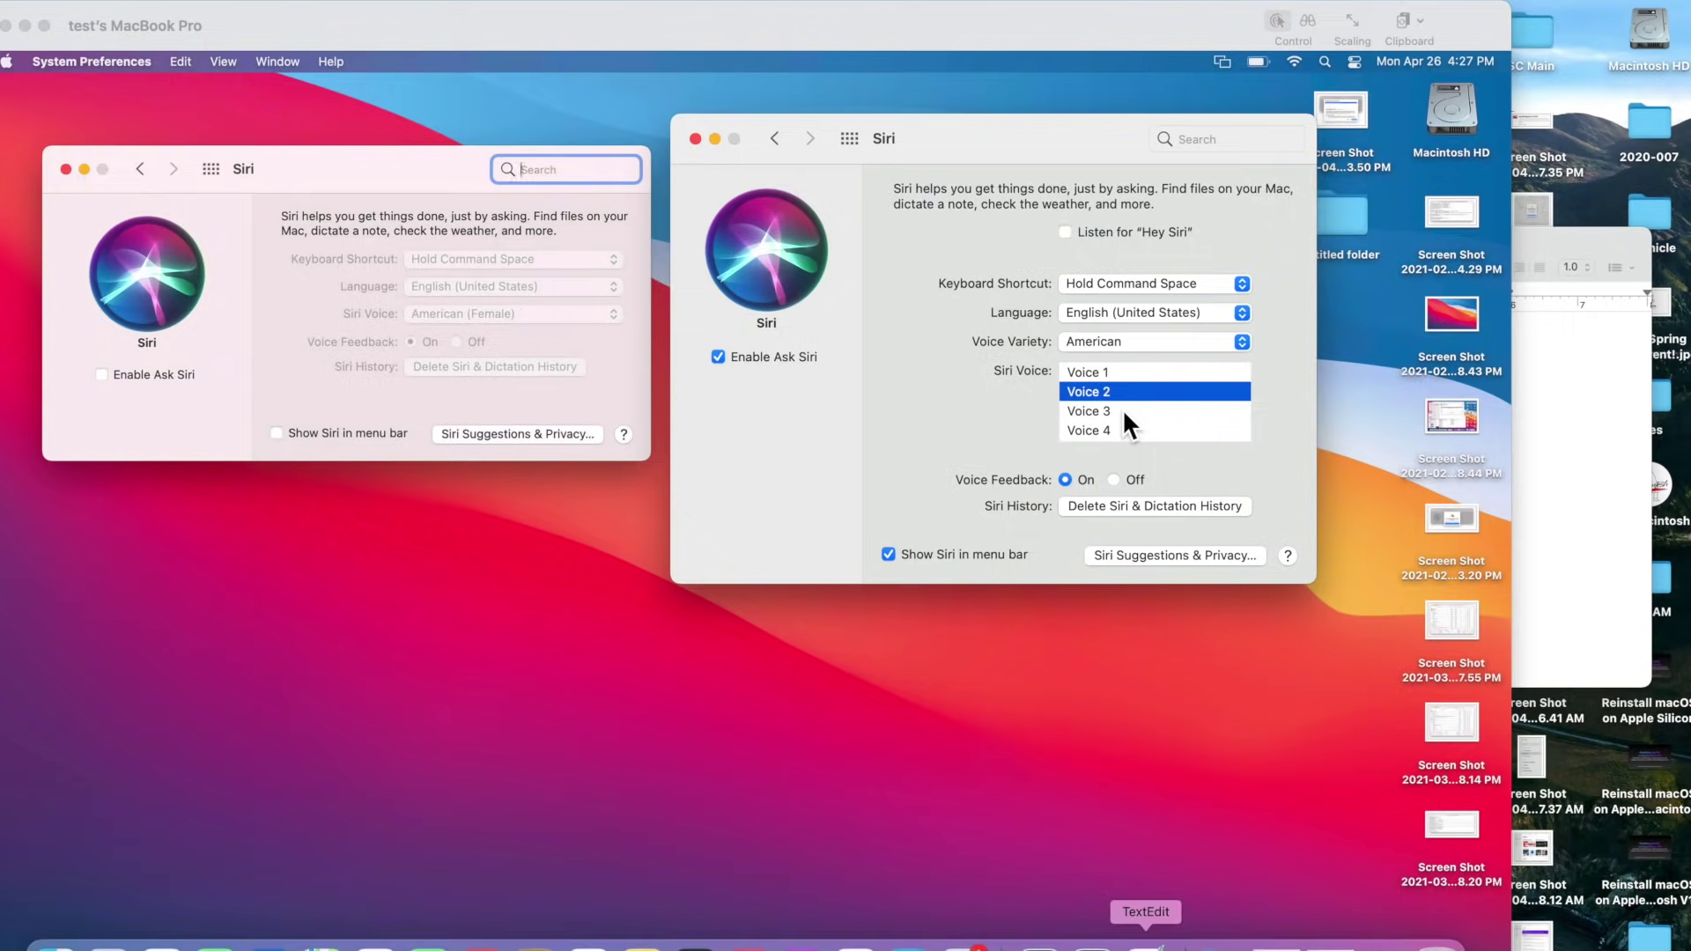
click(1122, 410)
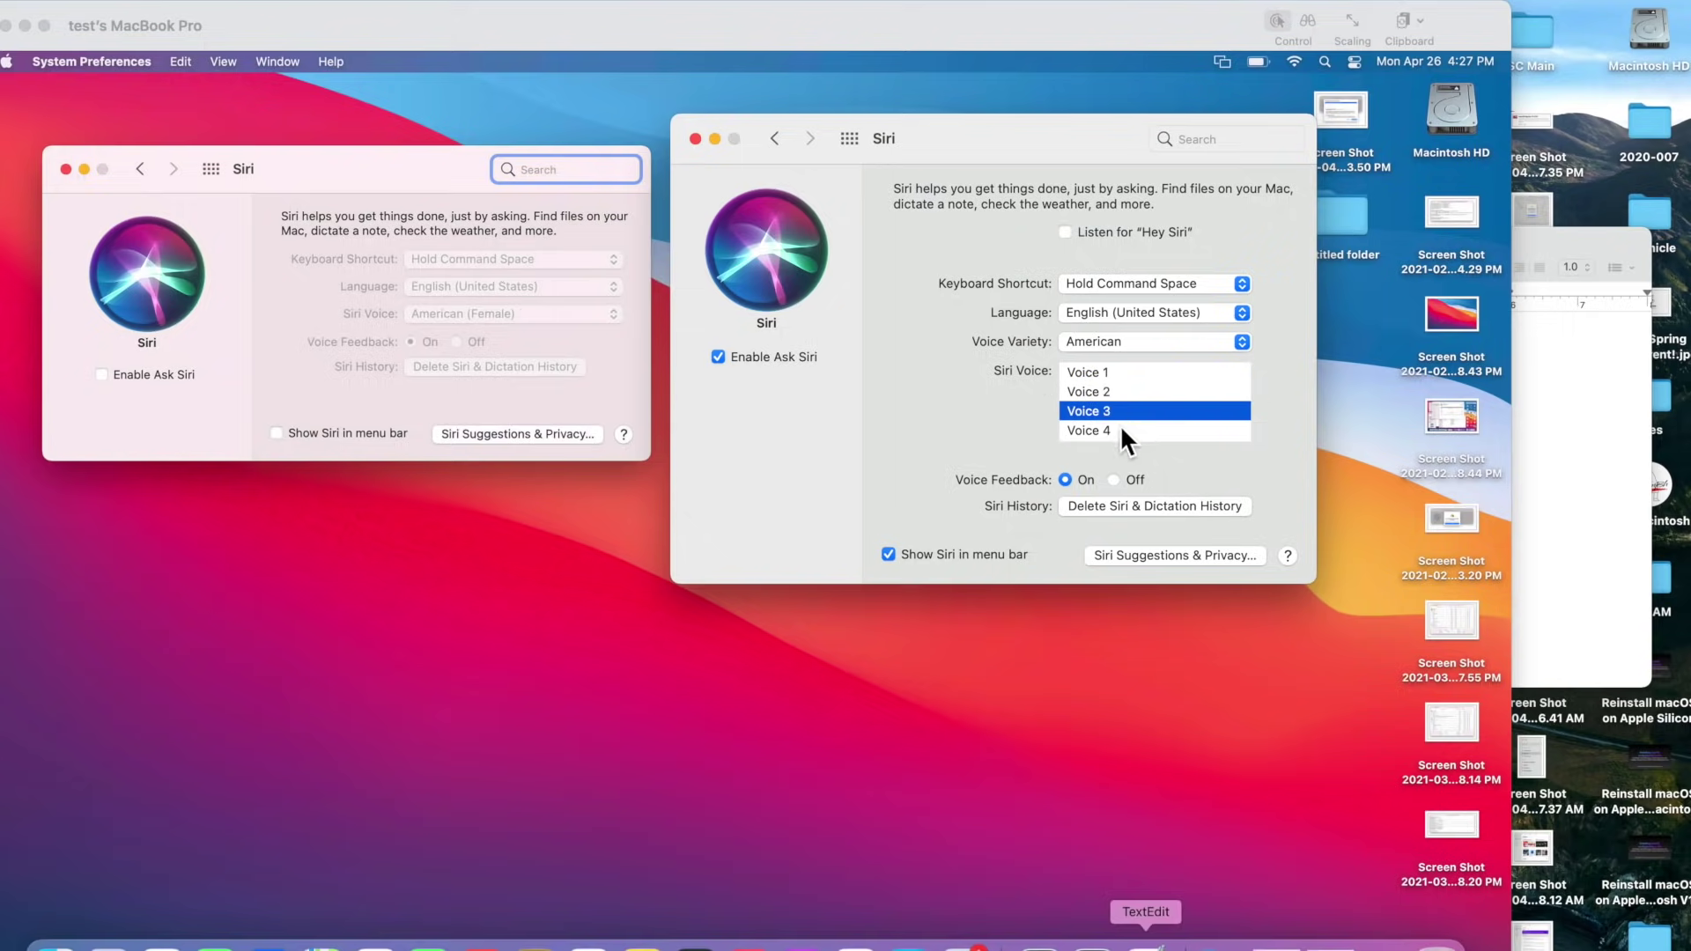
click(1119, 430)
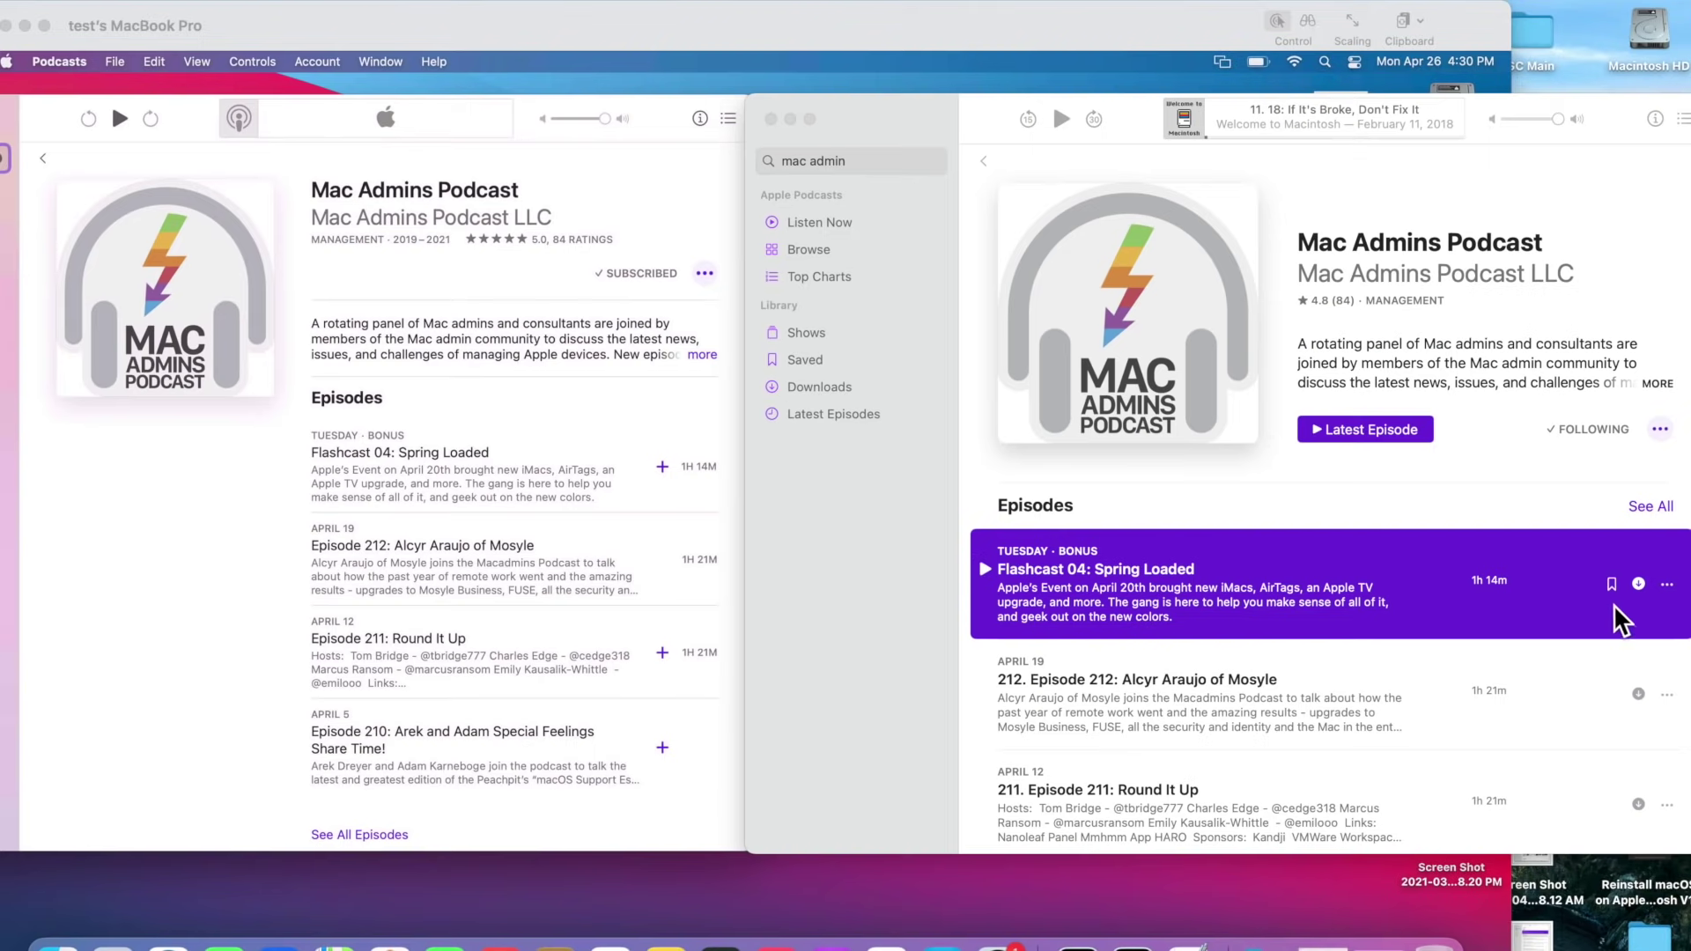
- Save the Flashcast 04: Spring Loaded episode in the newer Podcasts, then view Top Charts
click(571, 471)
mouse_move(701, 474)
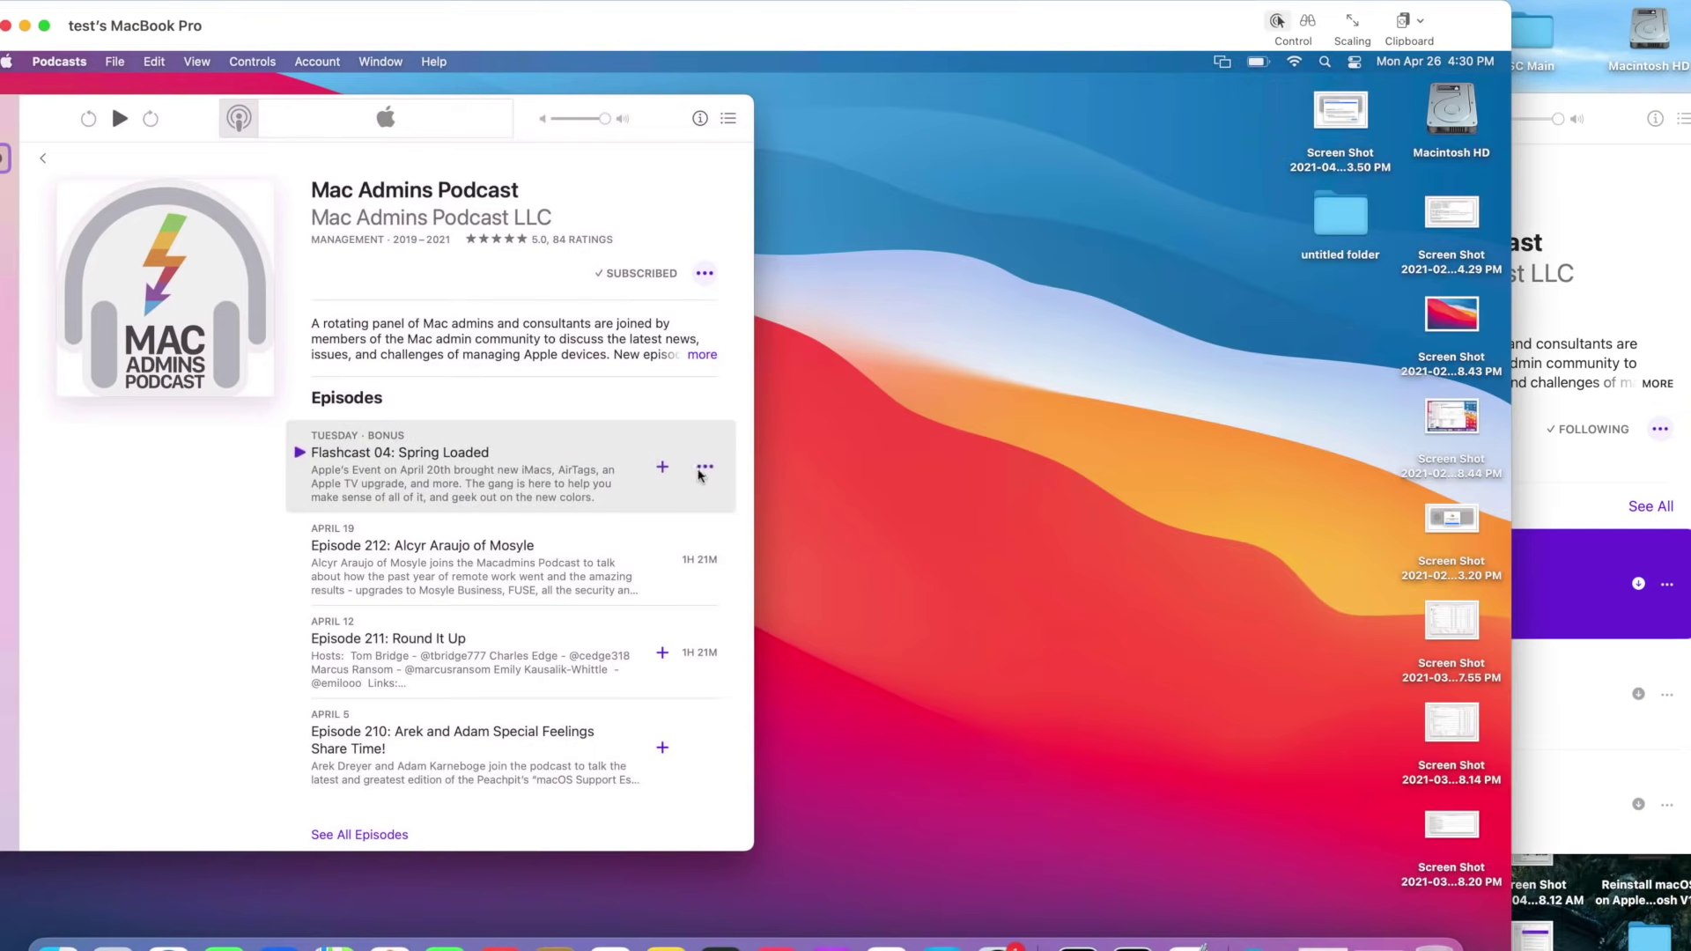
click(704, 467)
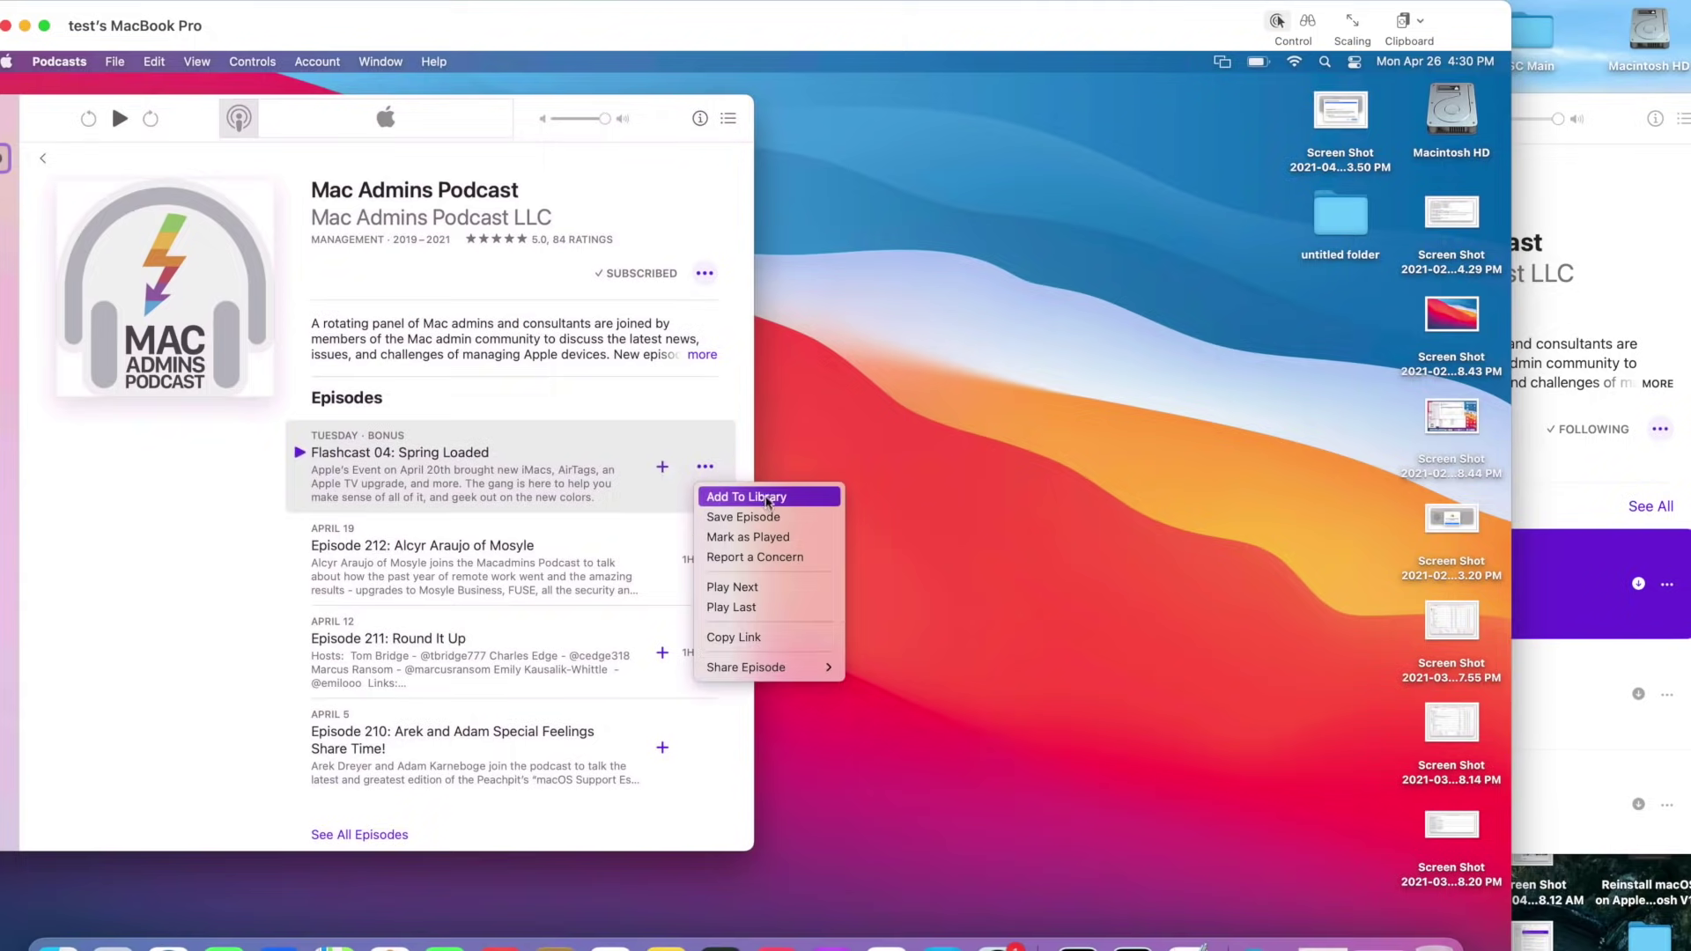
click(1645, 521)
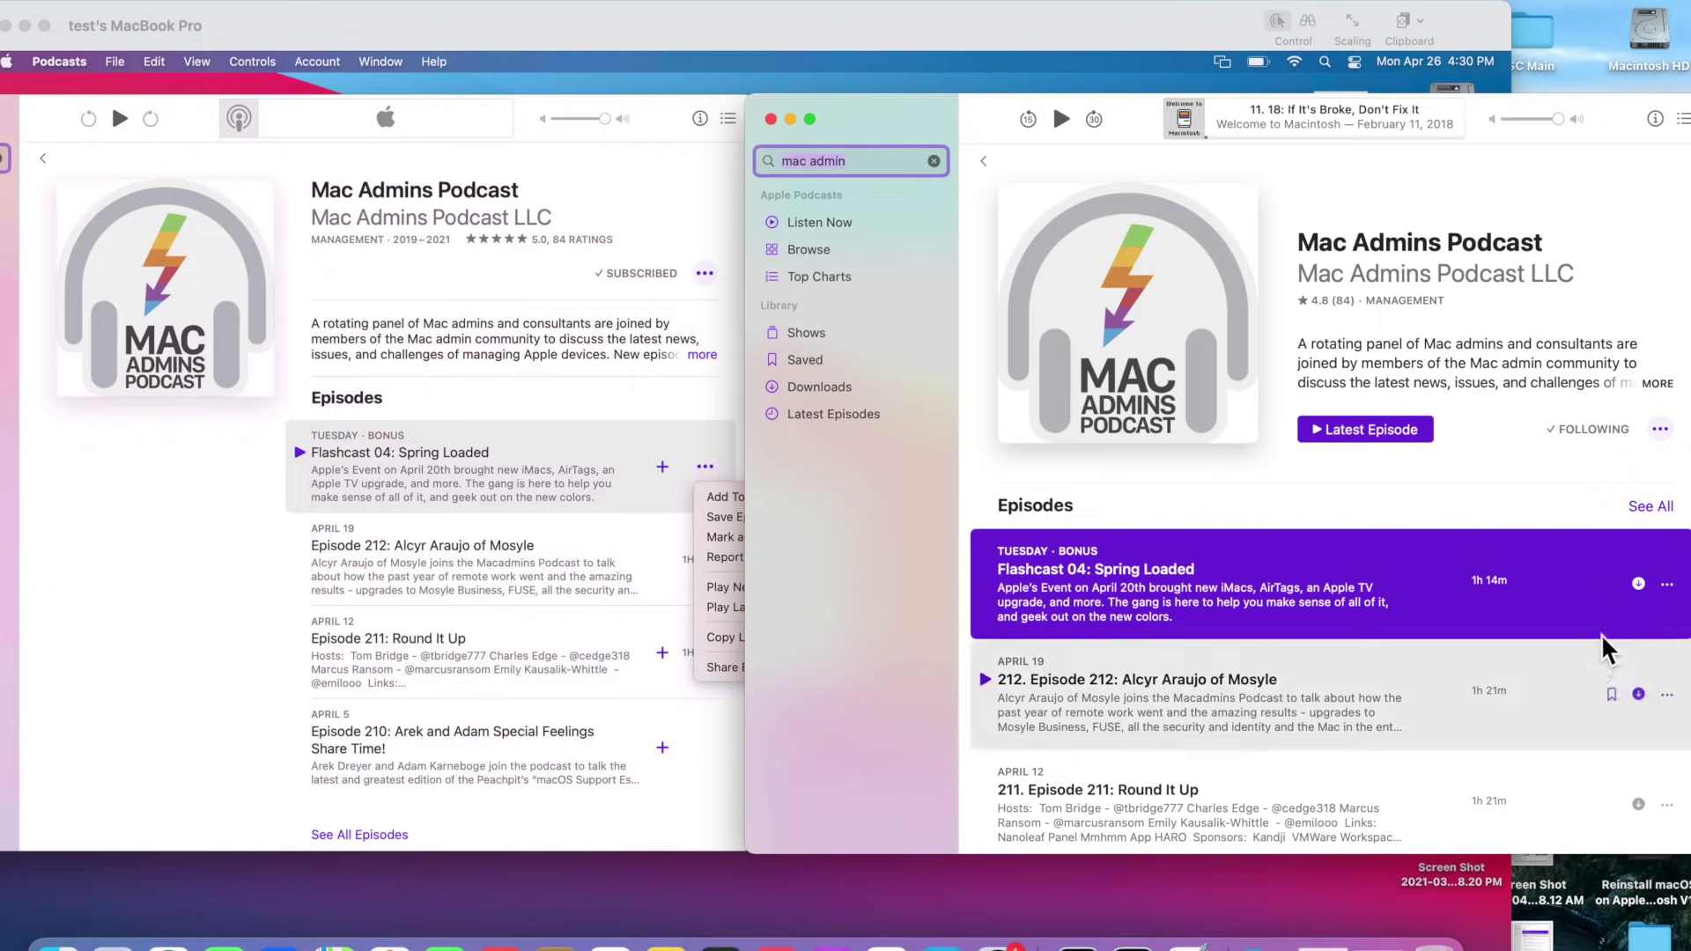
click(1612, 585)
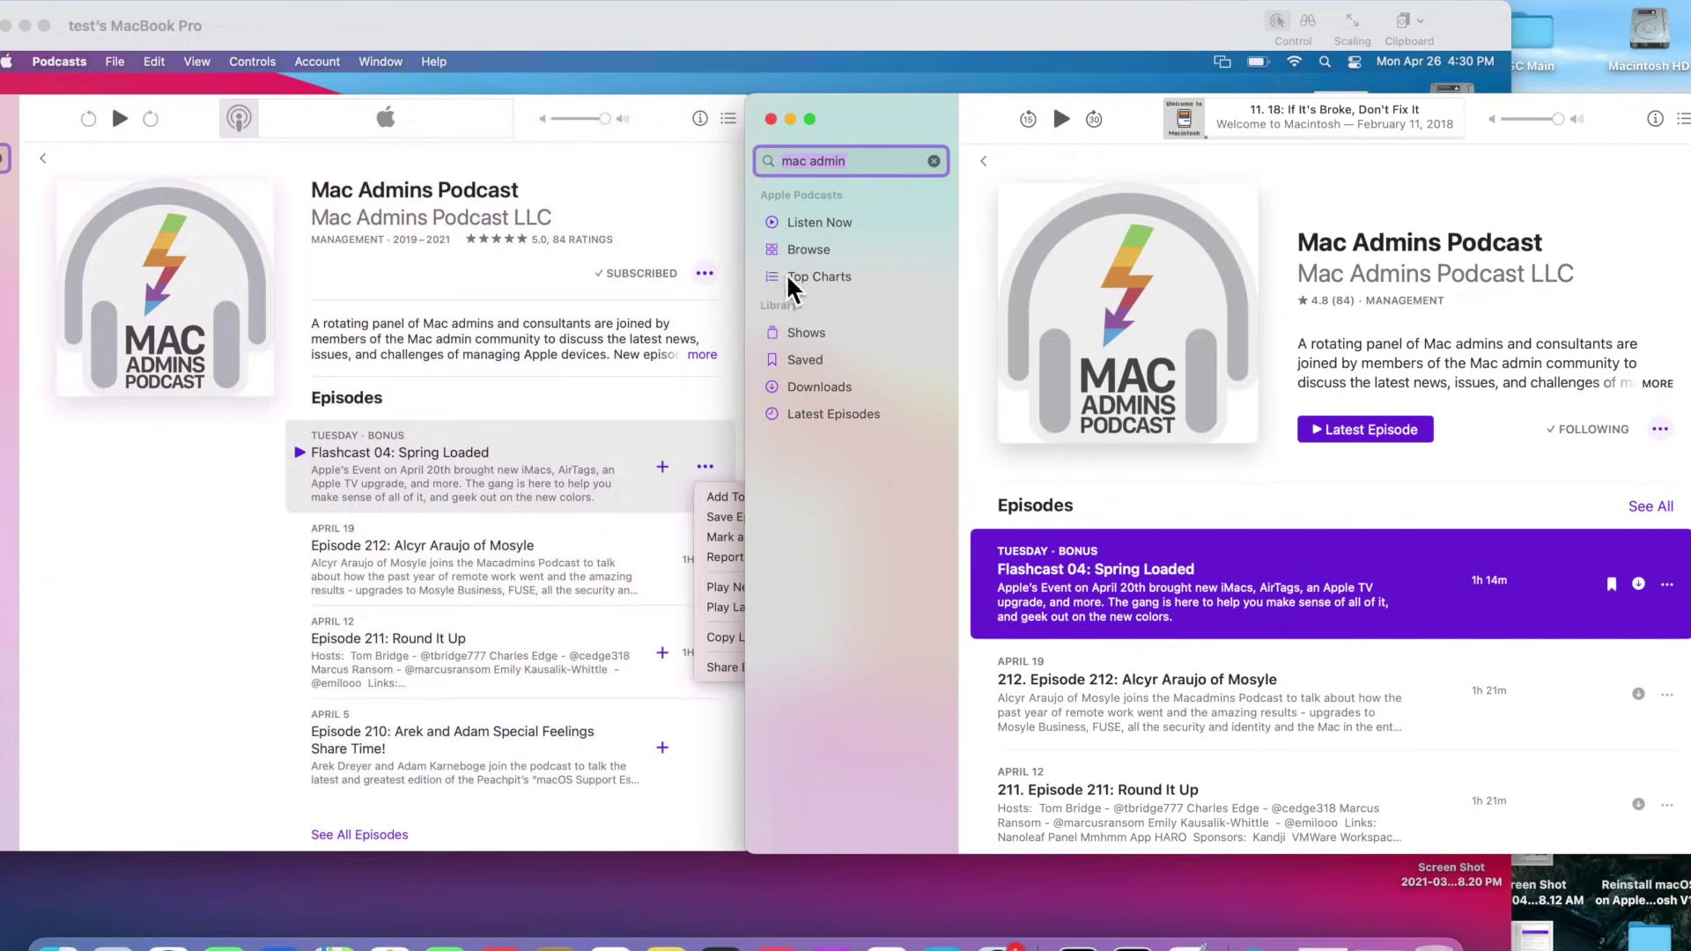
click(824, 280)
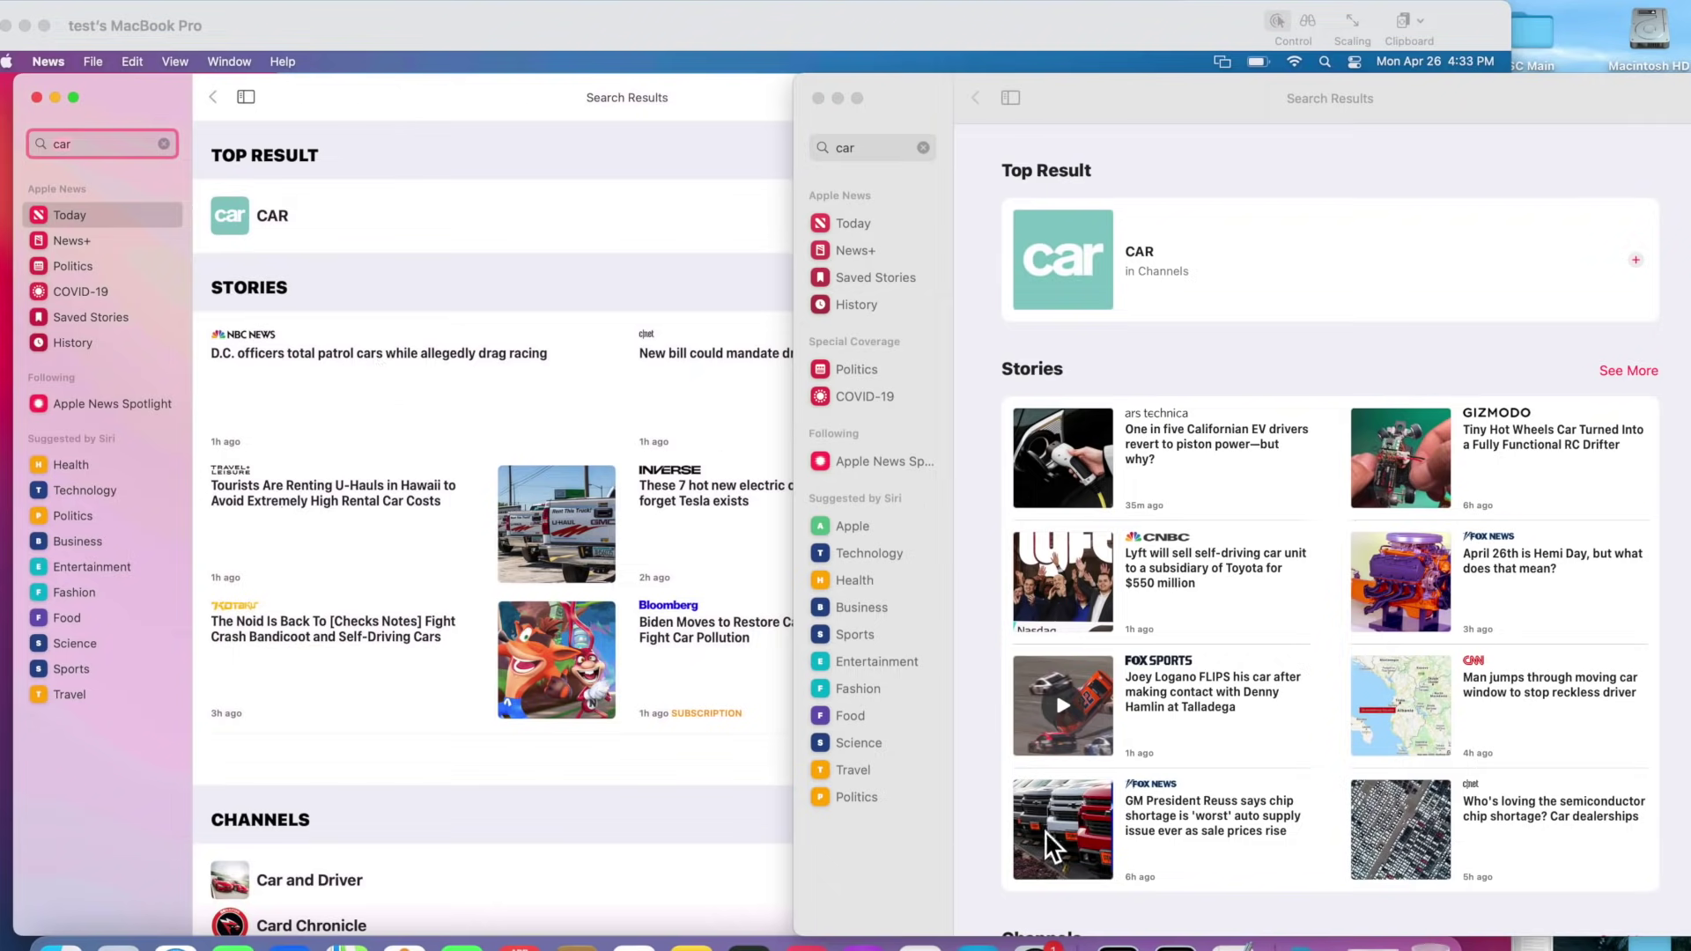
- Scroll down the 'car' News search results to the Channels section
scroll(1181, 808, down, 5)
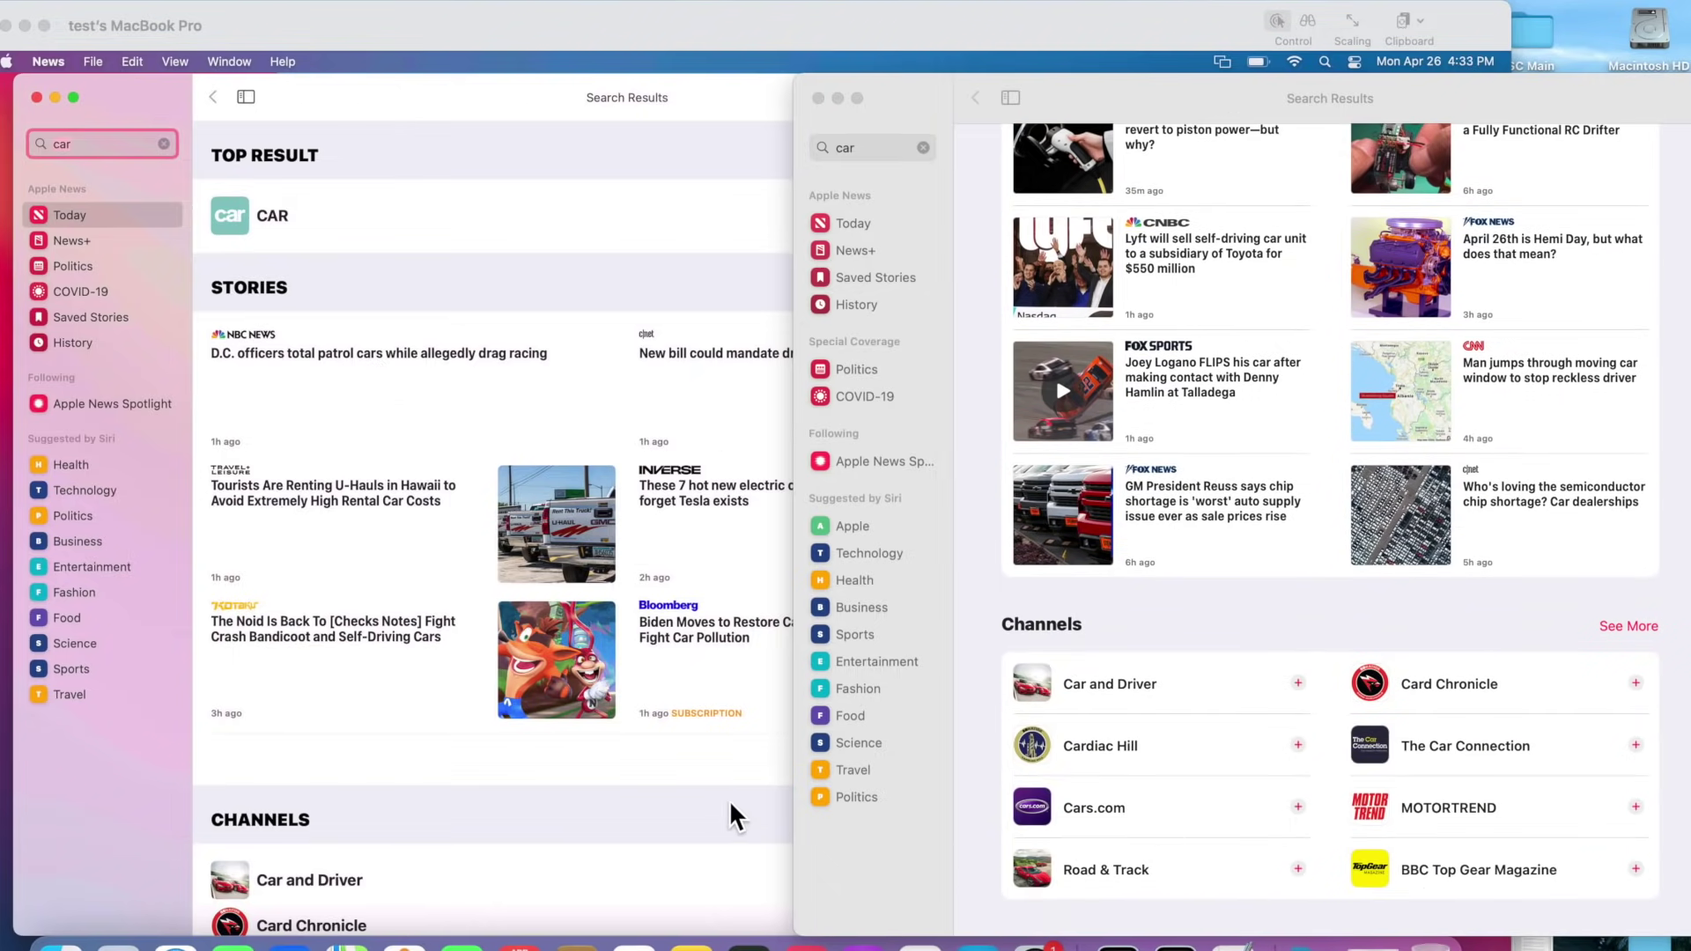
scroll(736, 817, down, 3)
scroll(973, 800, down, 1)
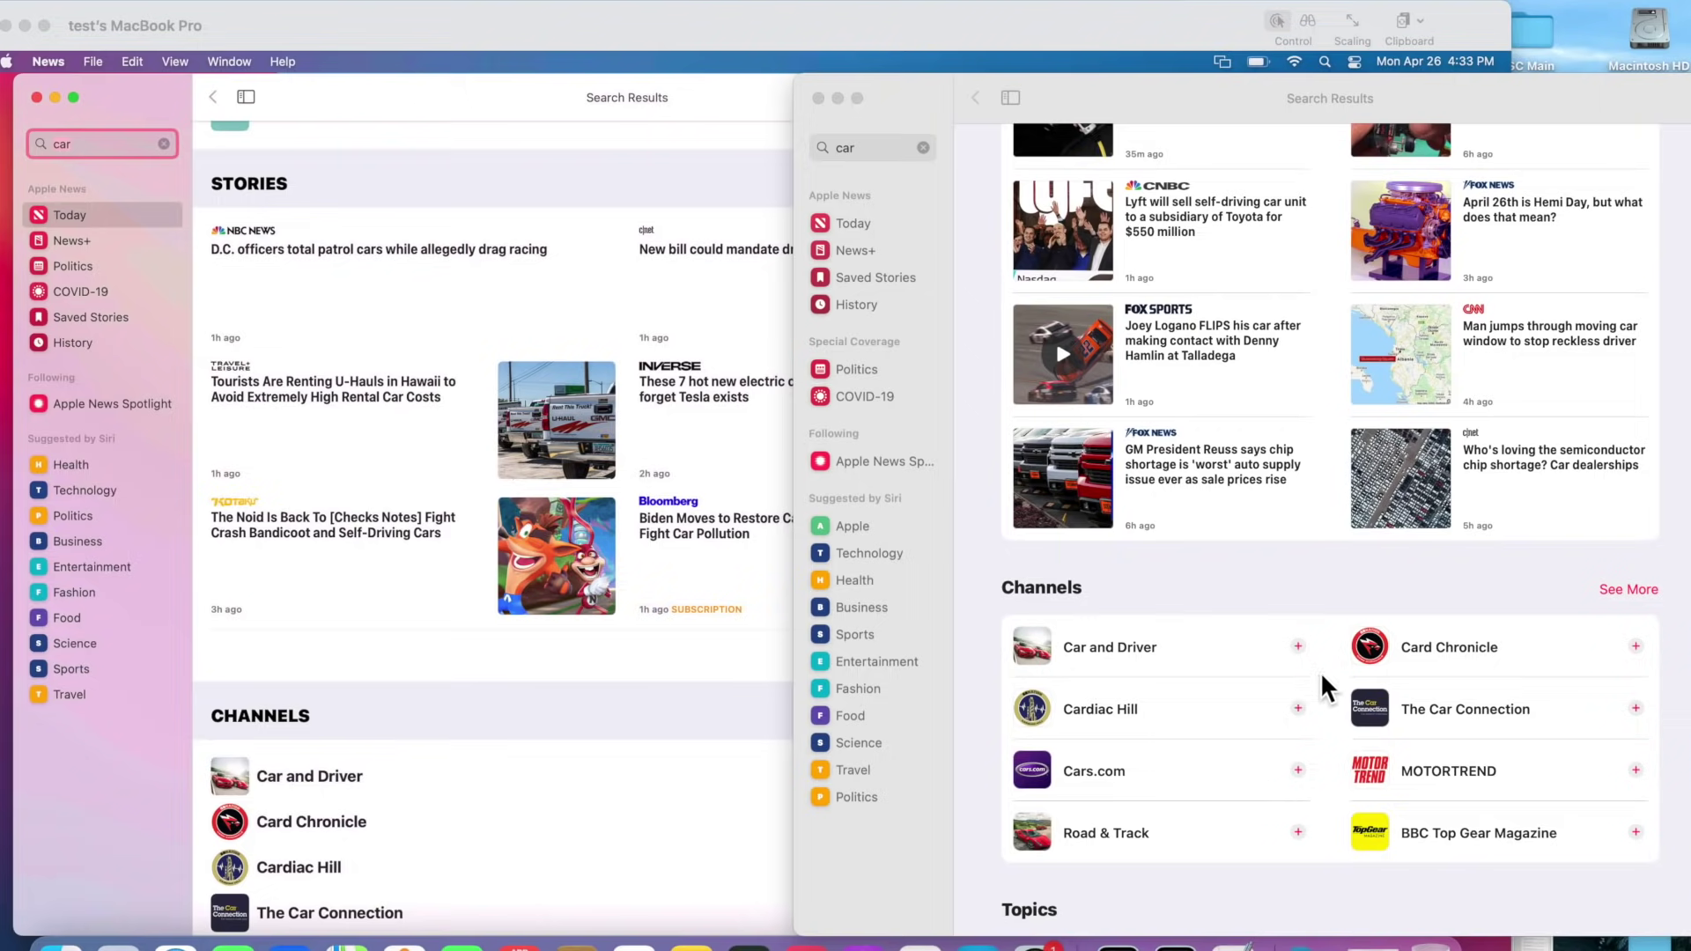
scroll(604, 800, down, 2)
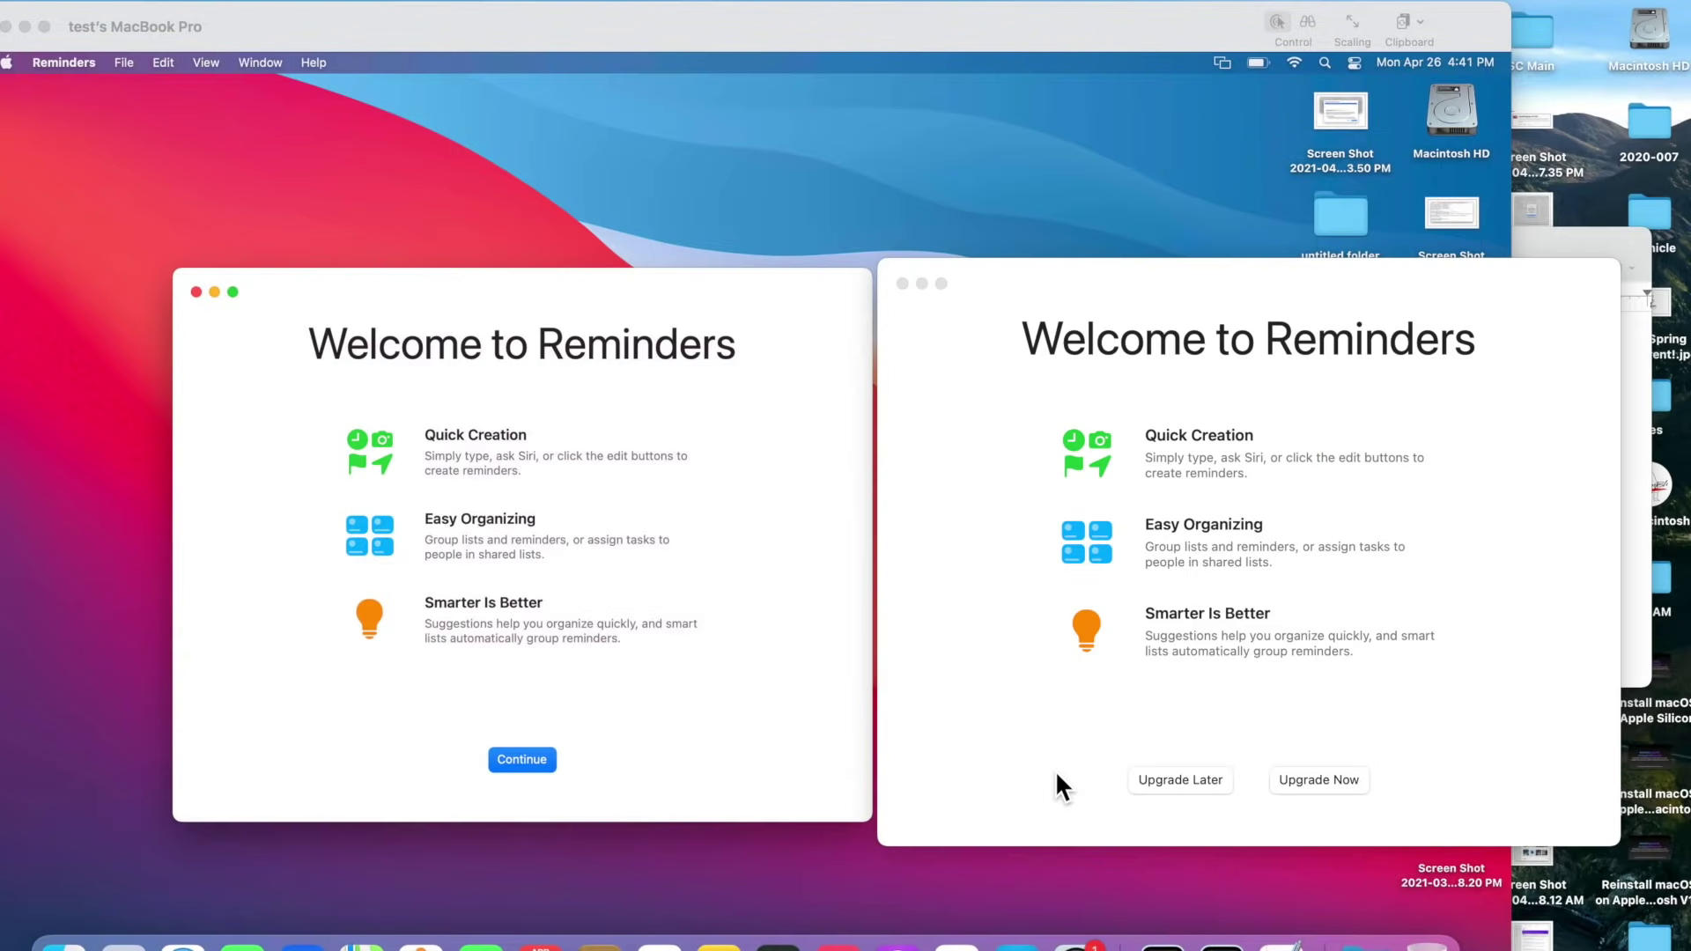
- Upgrade the reminders to the new format and compare the Today list's Sort By options
click(1022, 607)
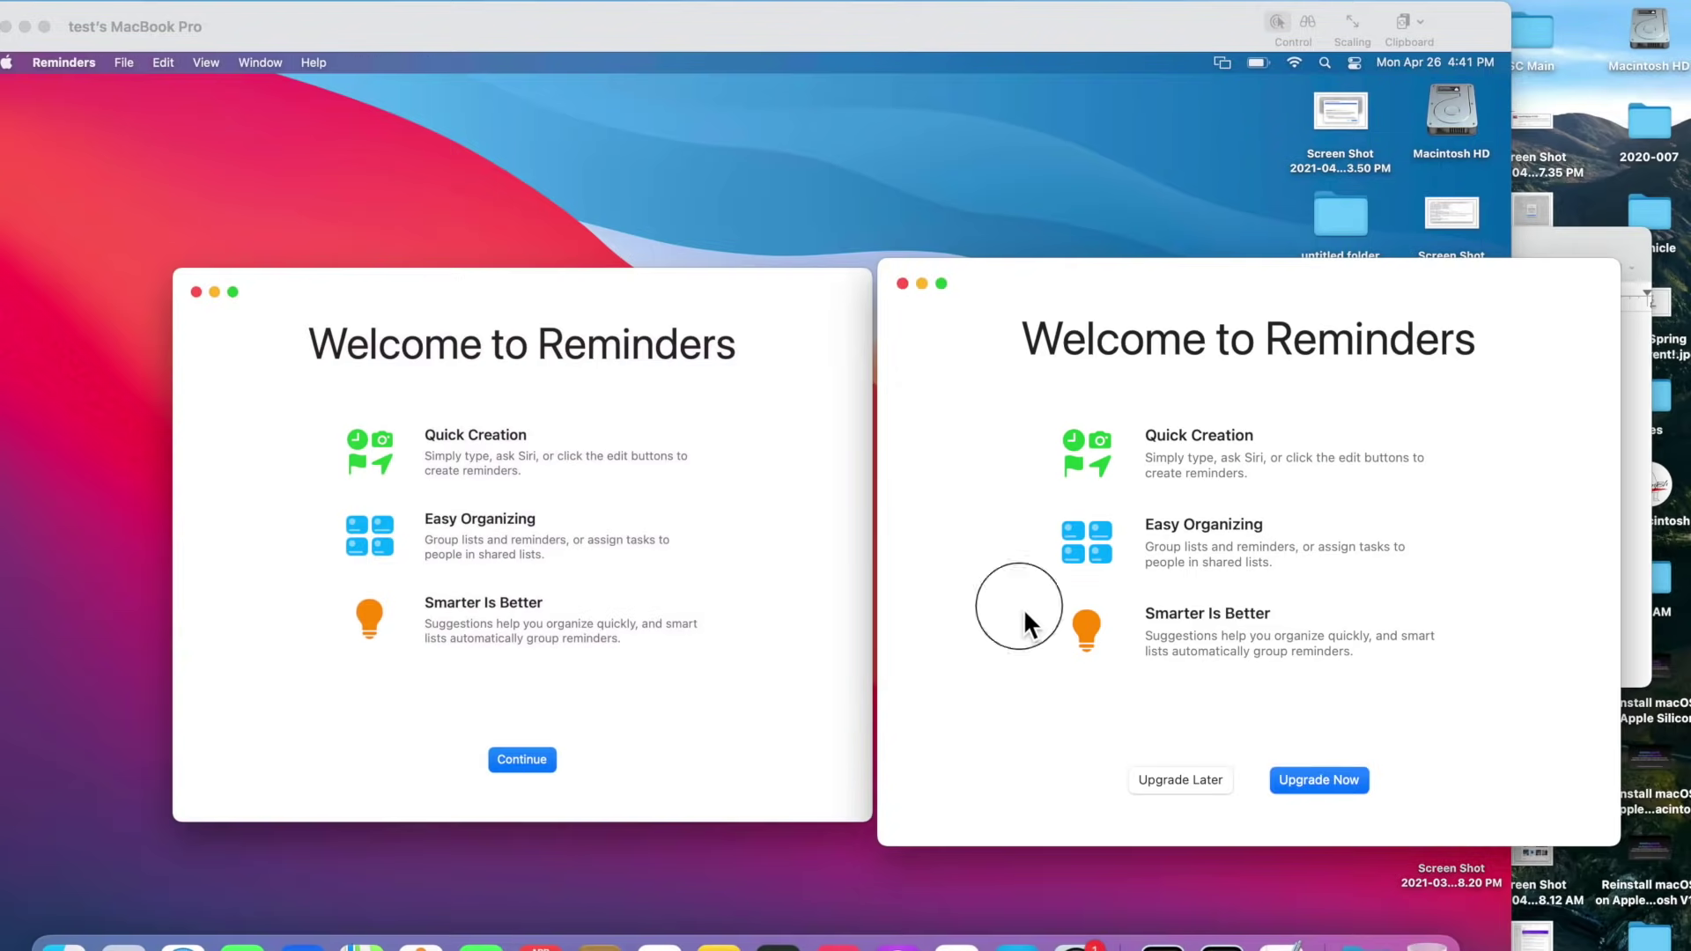
click(1321, 788)
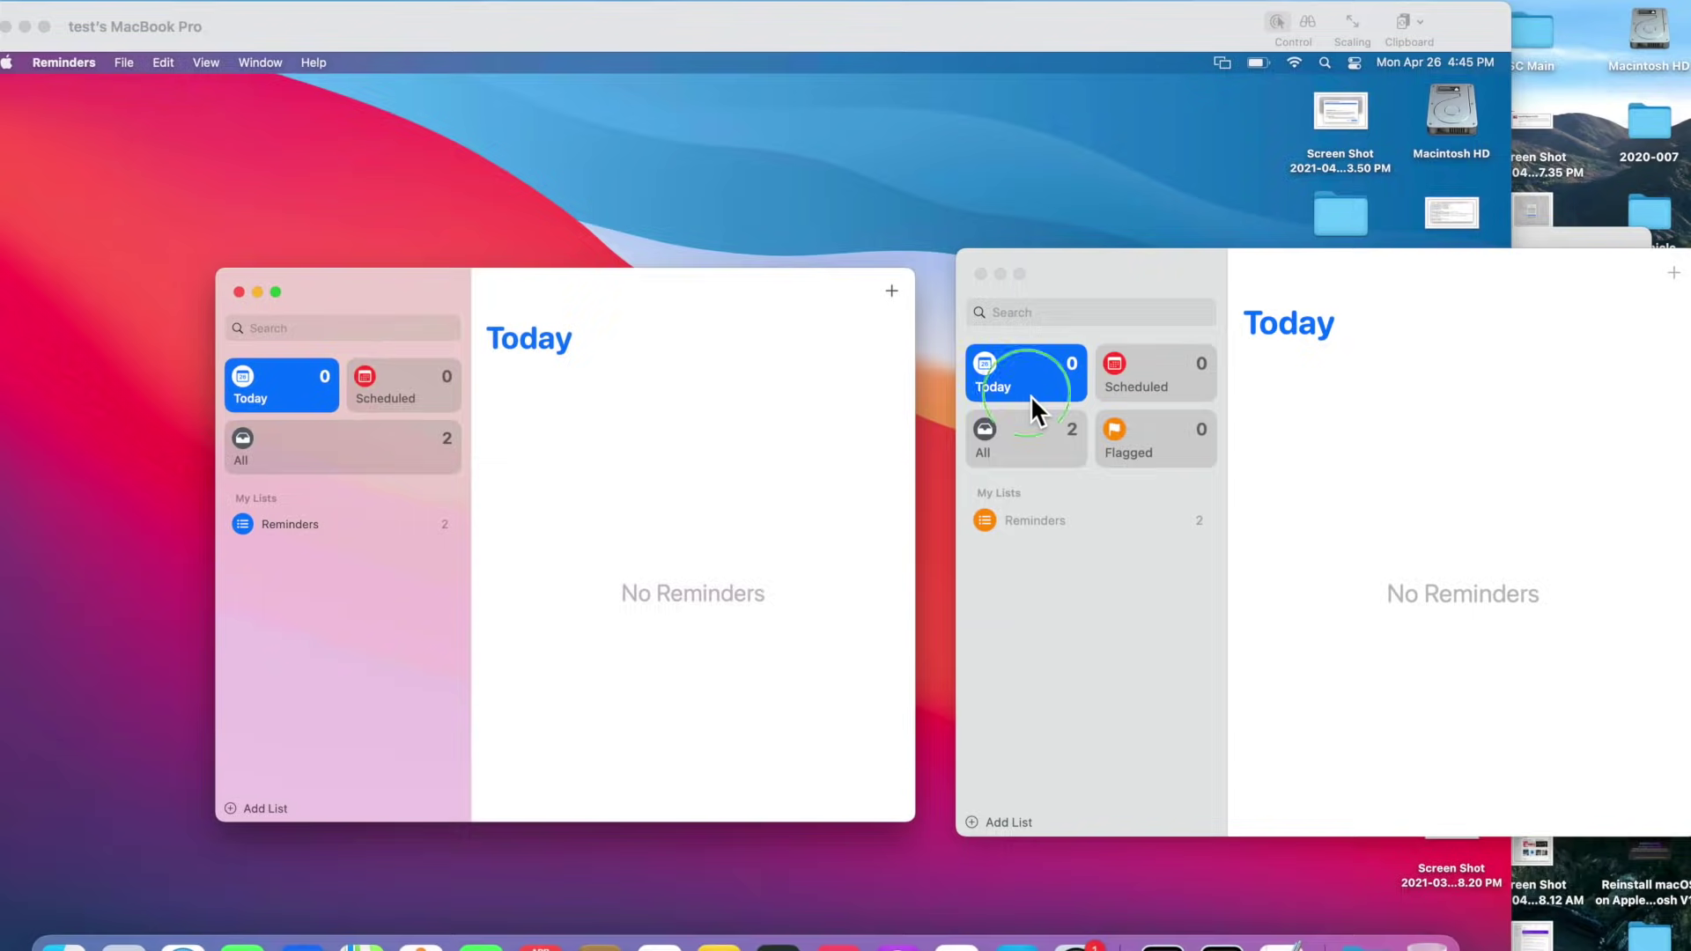
right_click(1030, 395)
mouse_move(1071, 432)
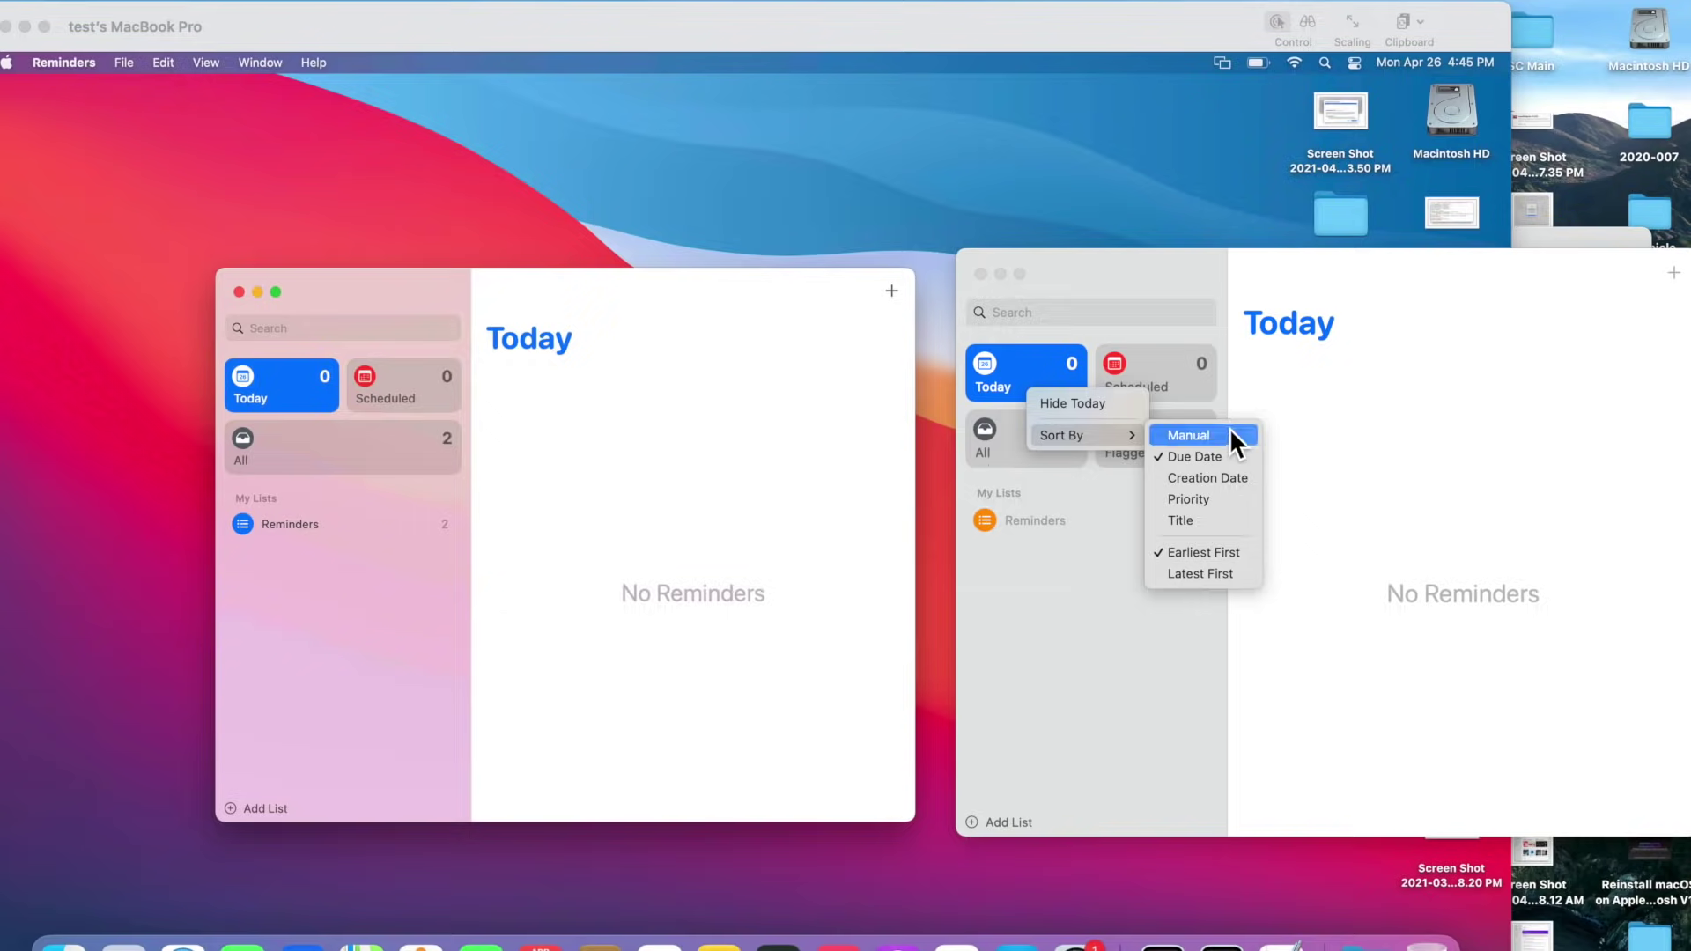
right_click(261, 393)
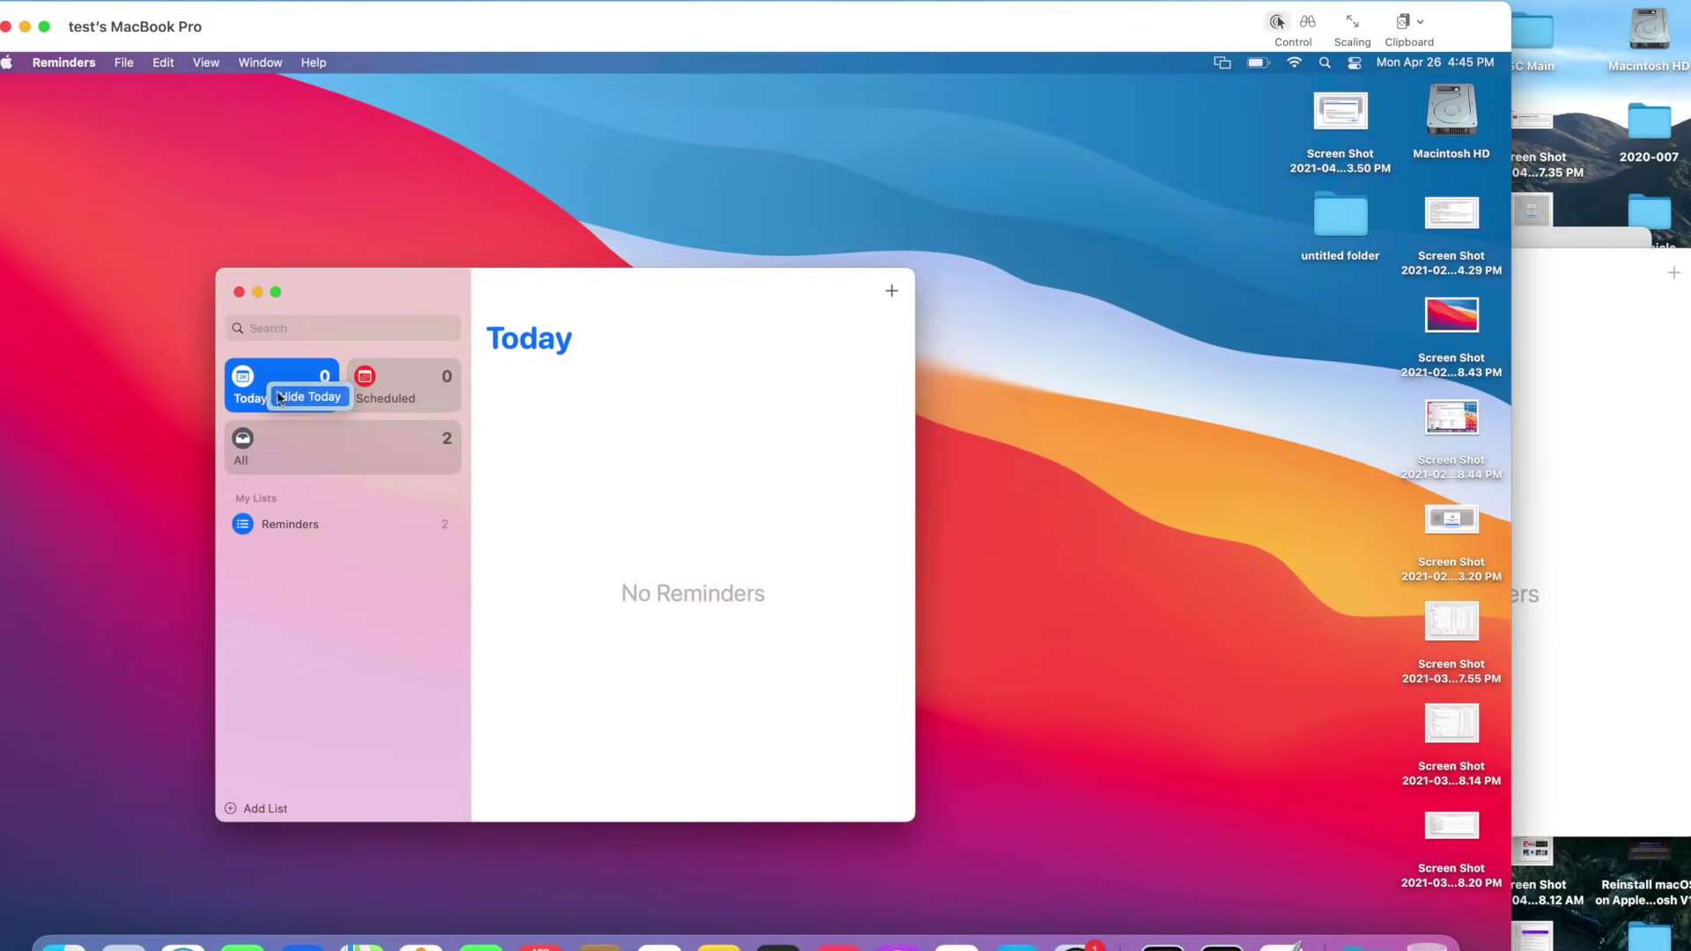
click(1598, 537)
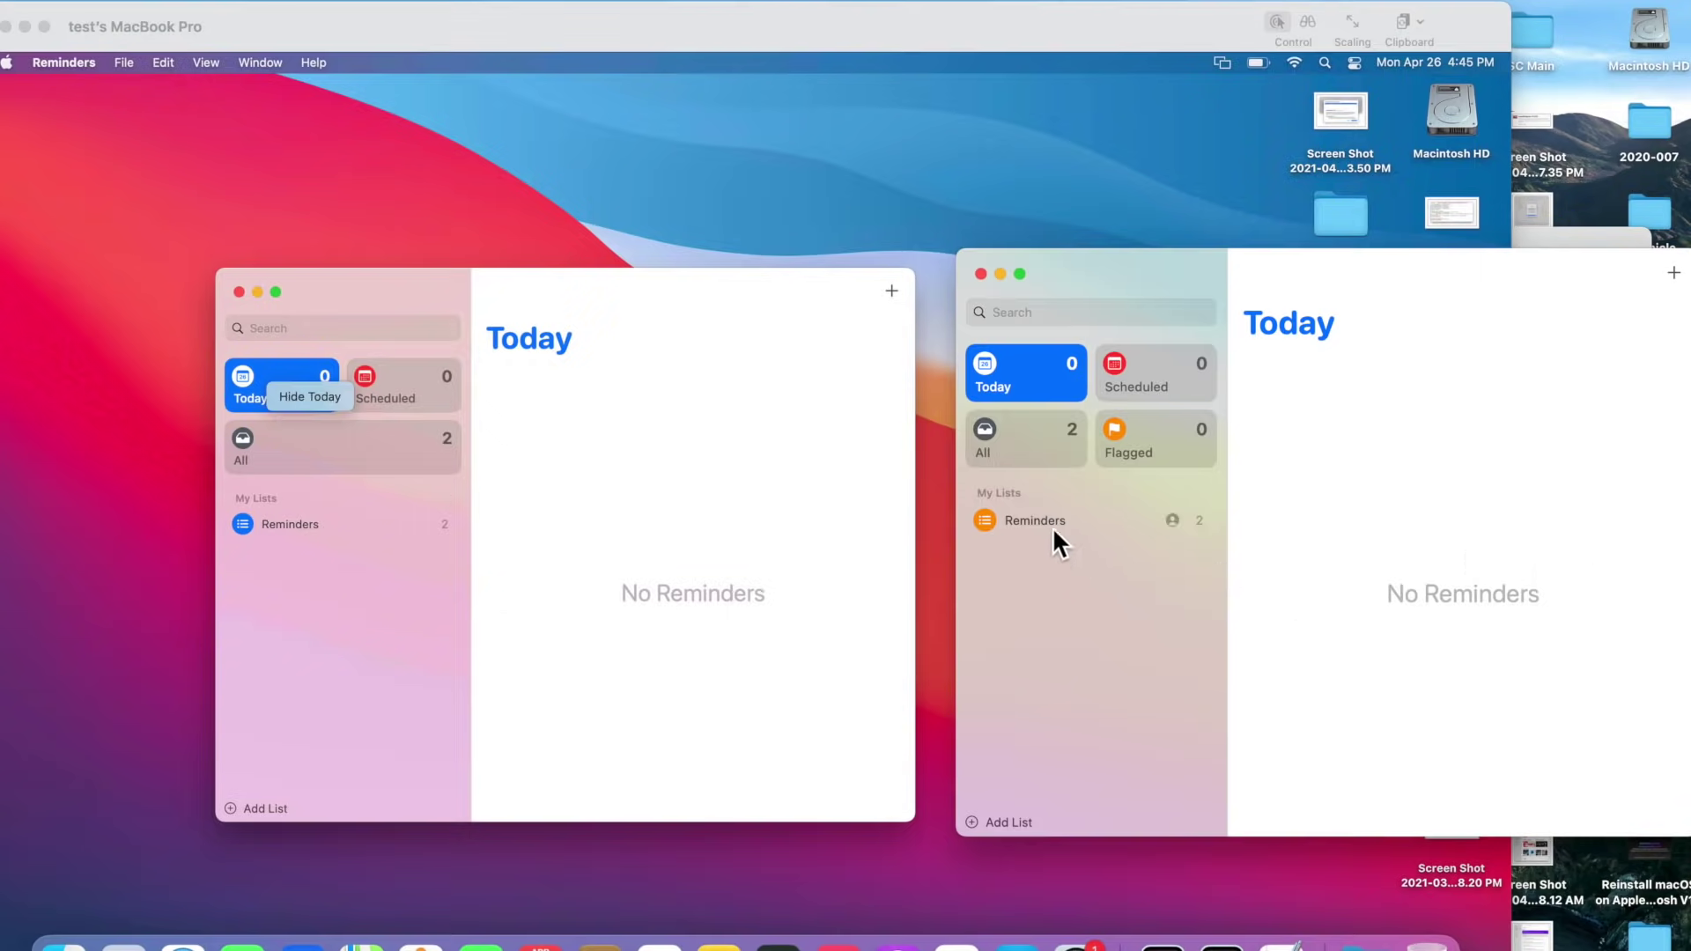
click(276, 525)
click(294, 525)
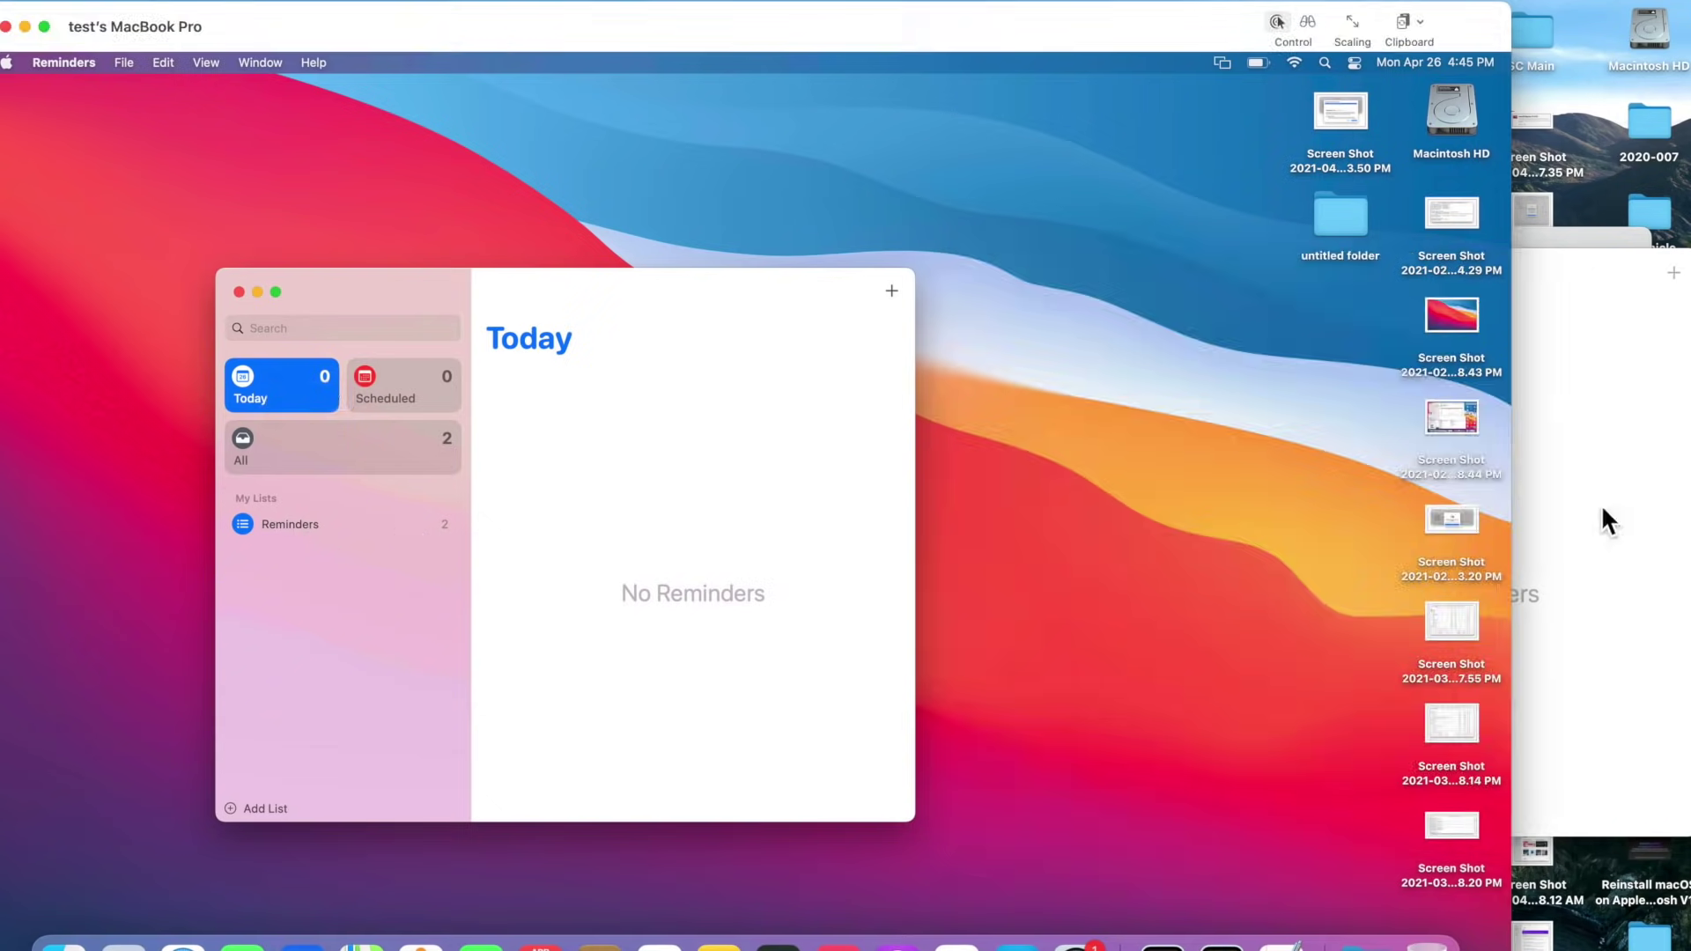
- Open the Reminders list in the newer version and print it with Command-P
click(1607, 554)
click(1031, 522)
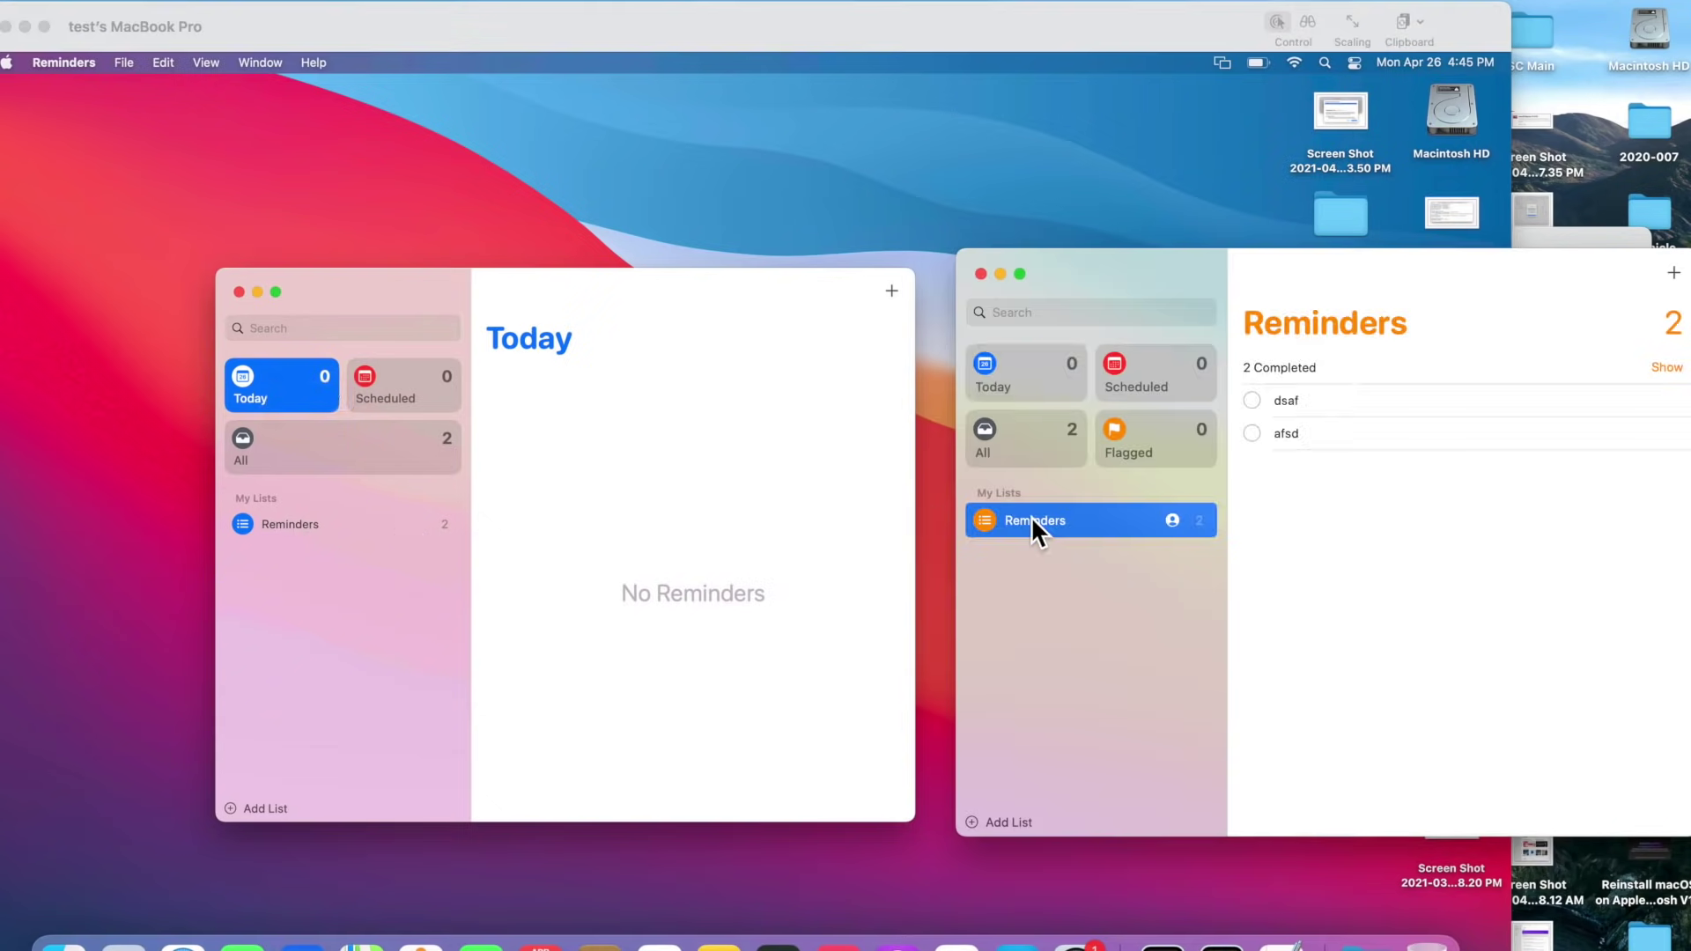
key(super+p)
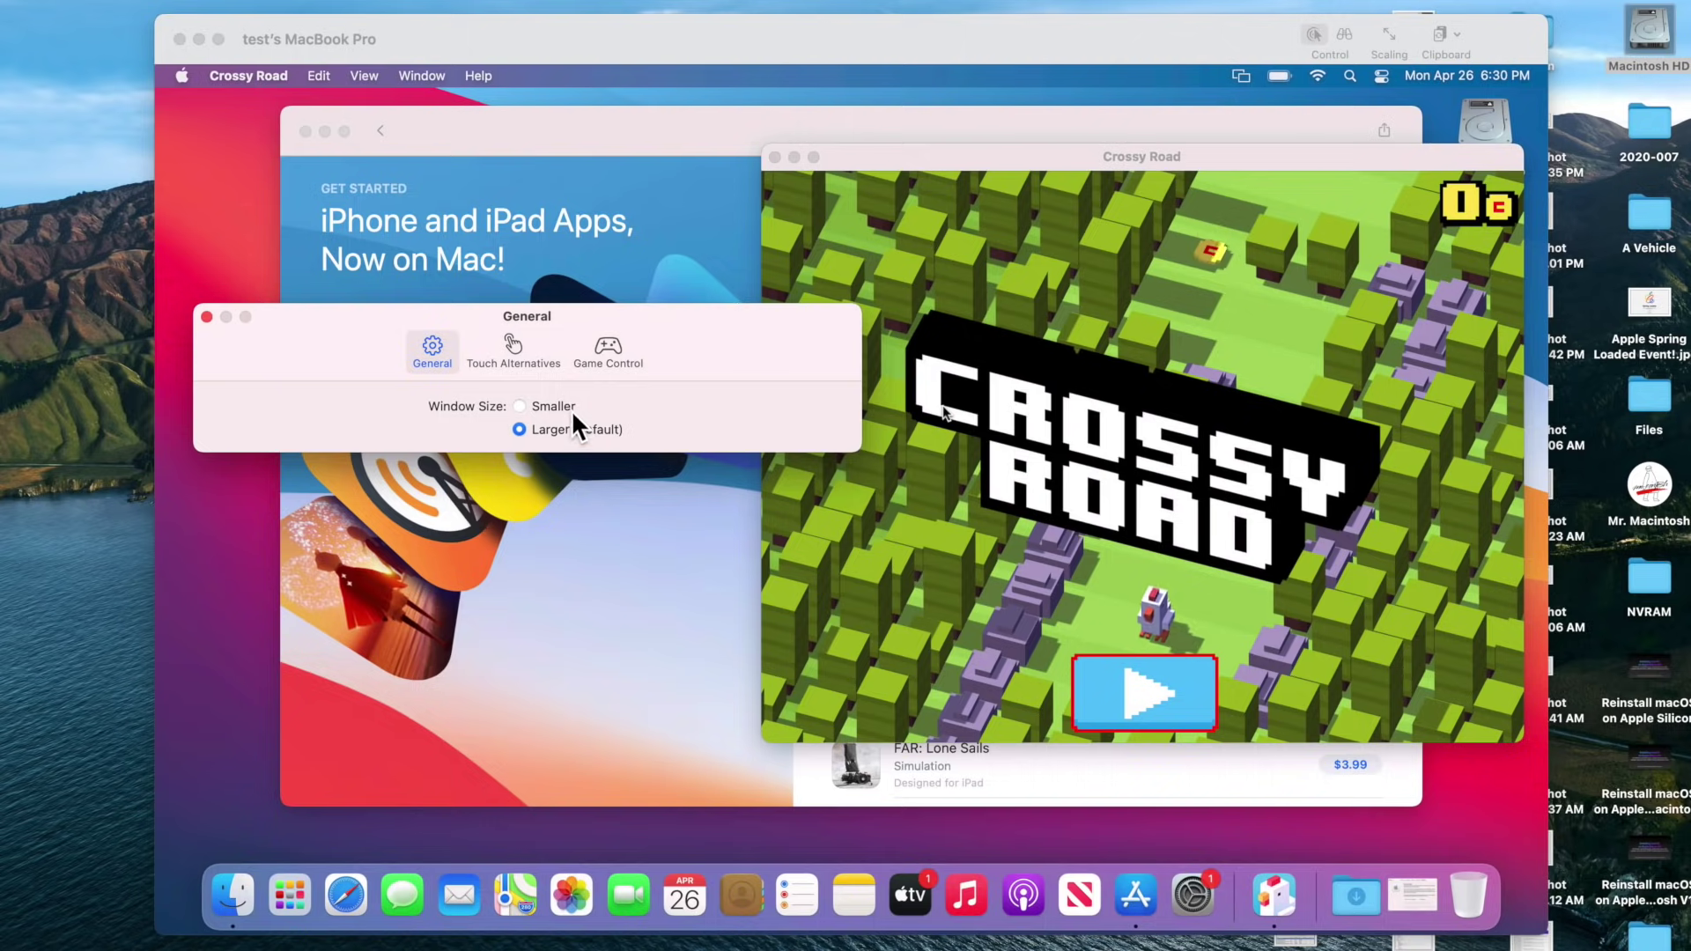
- Switch Crossy Road's preferences to the Game Control settings
click(608, 351)
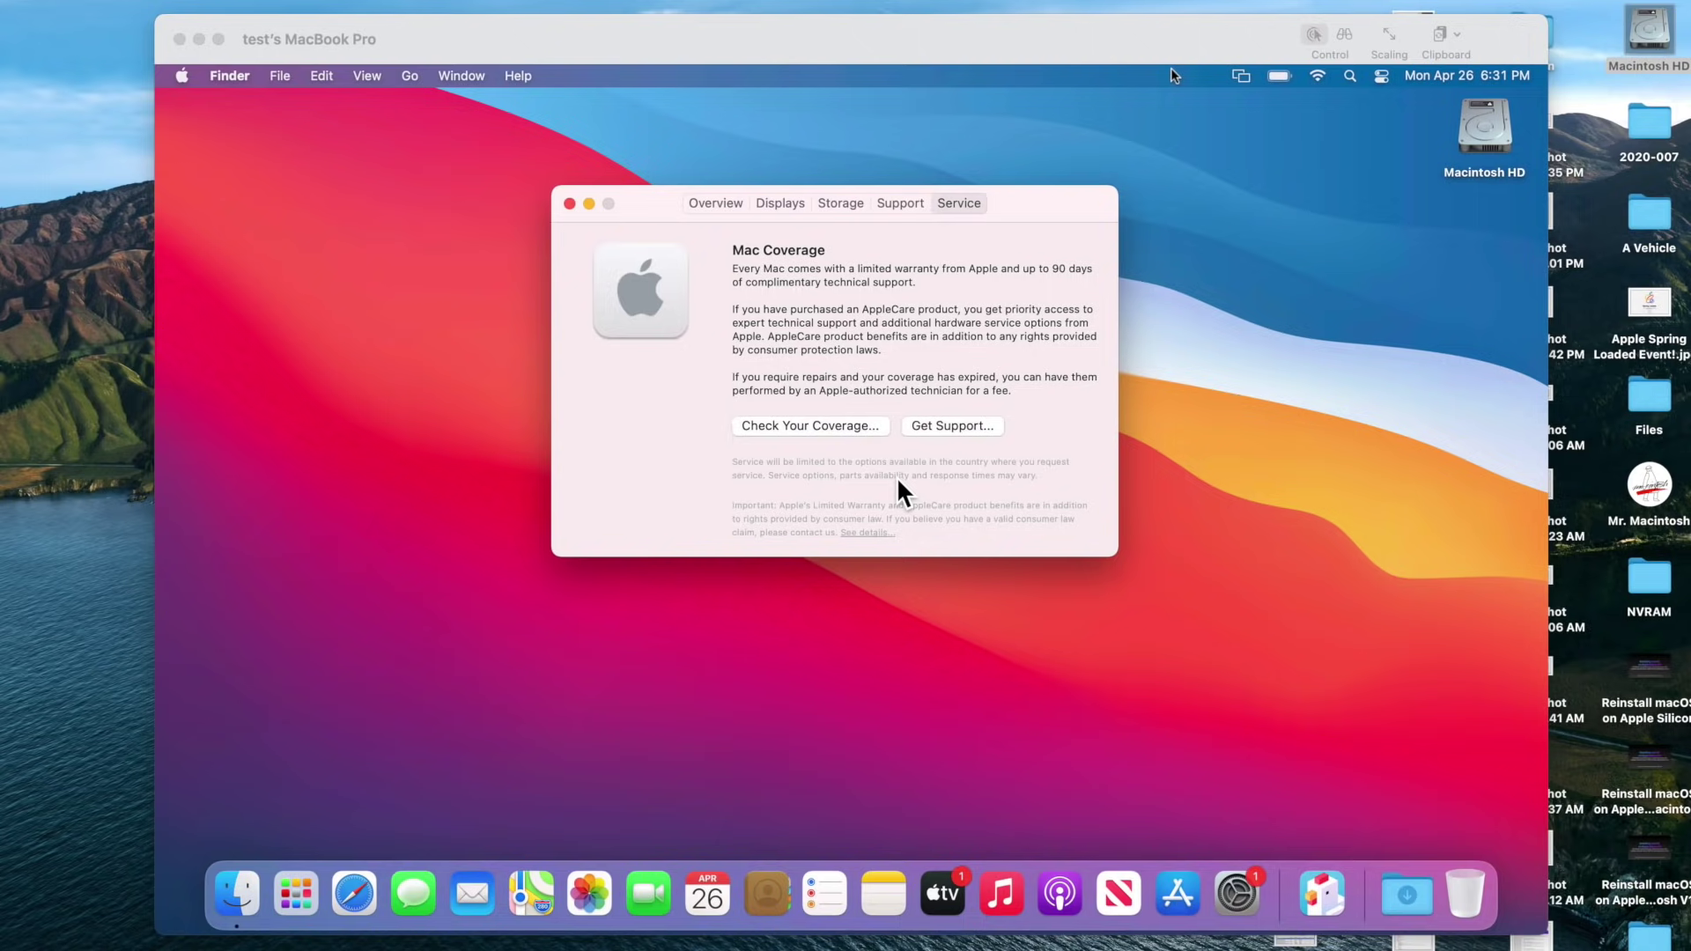
- Open System Preferences' Battery pane to check the 99% charge level
click(1236, 894)
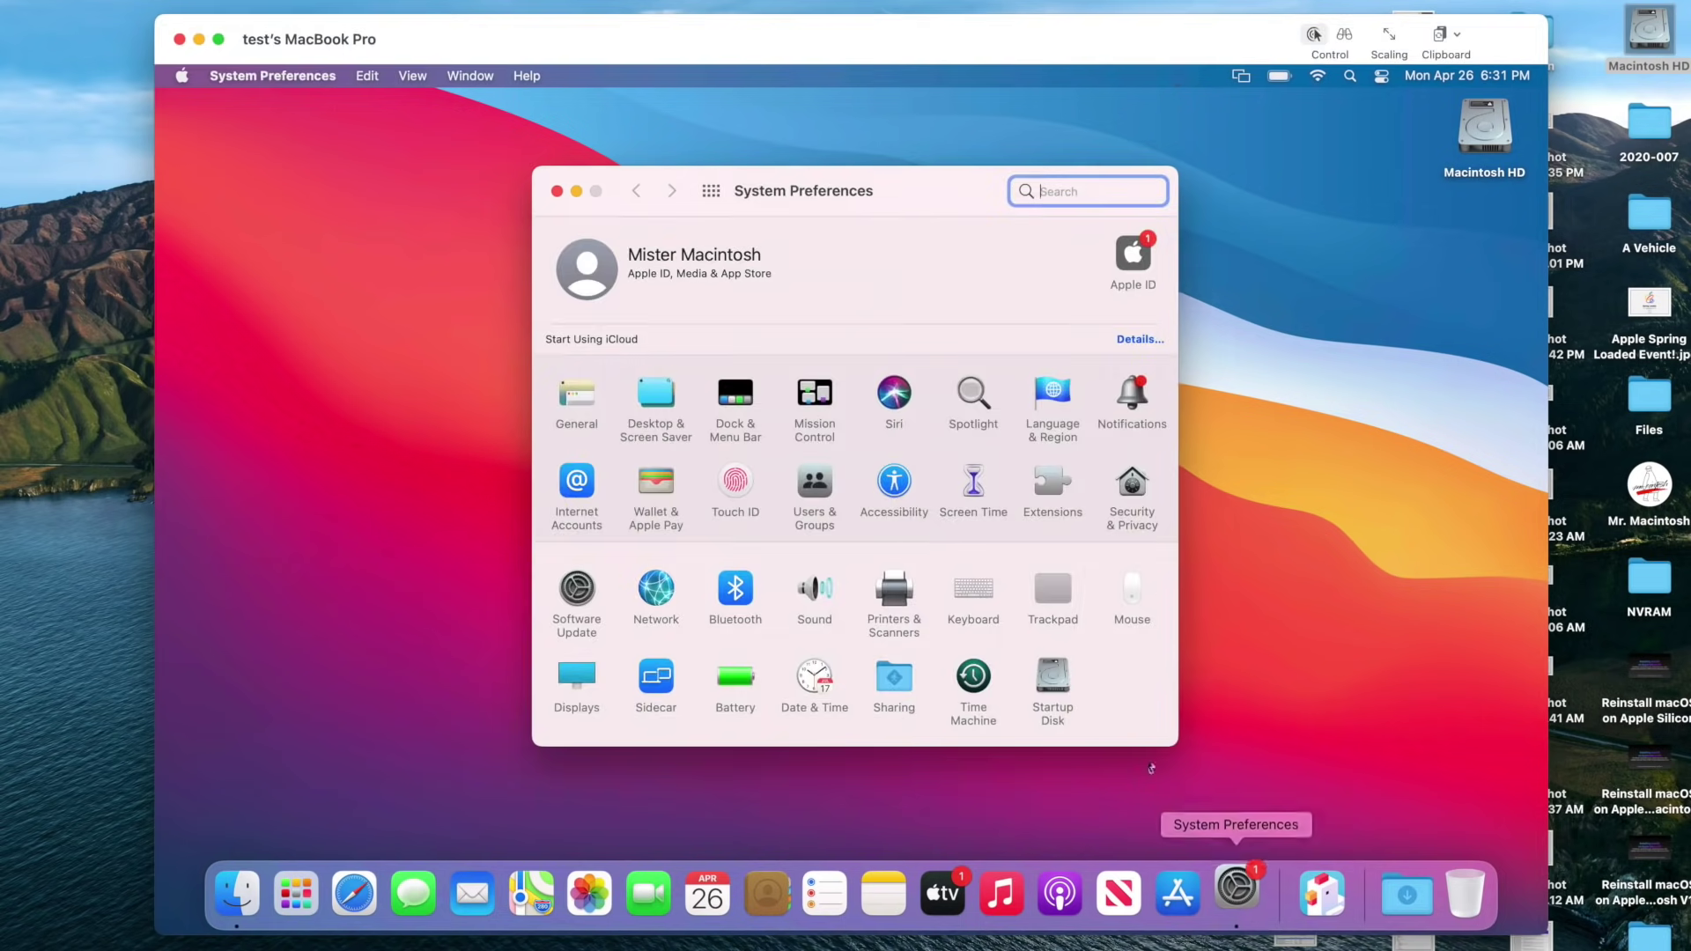
click(717, 695)
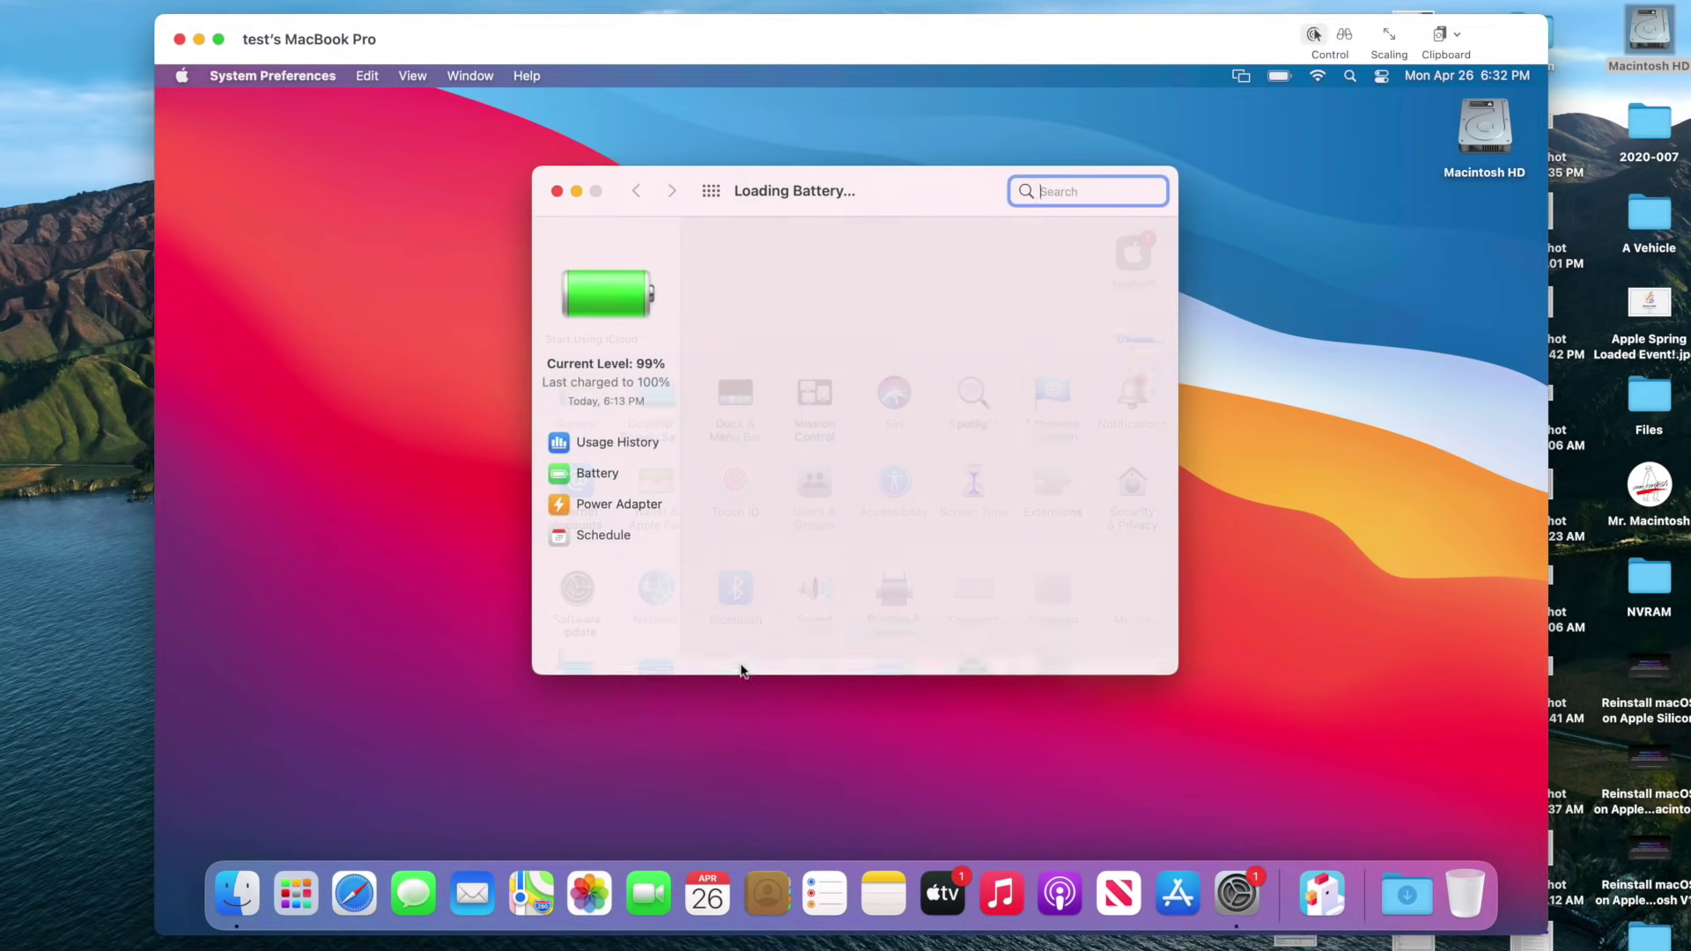